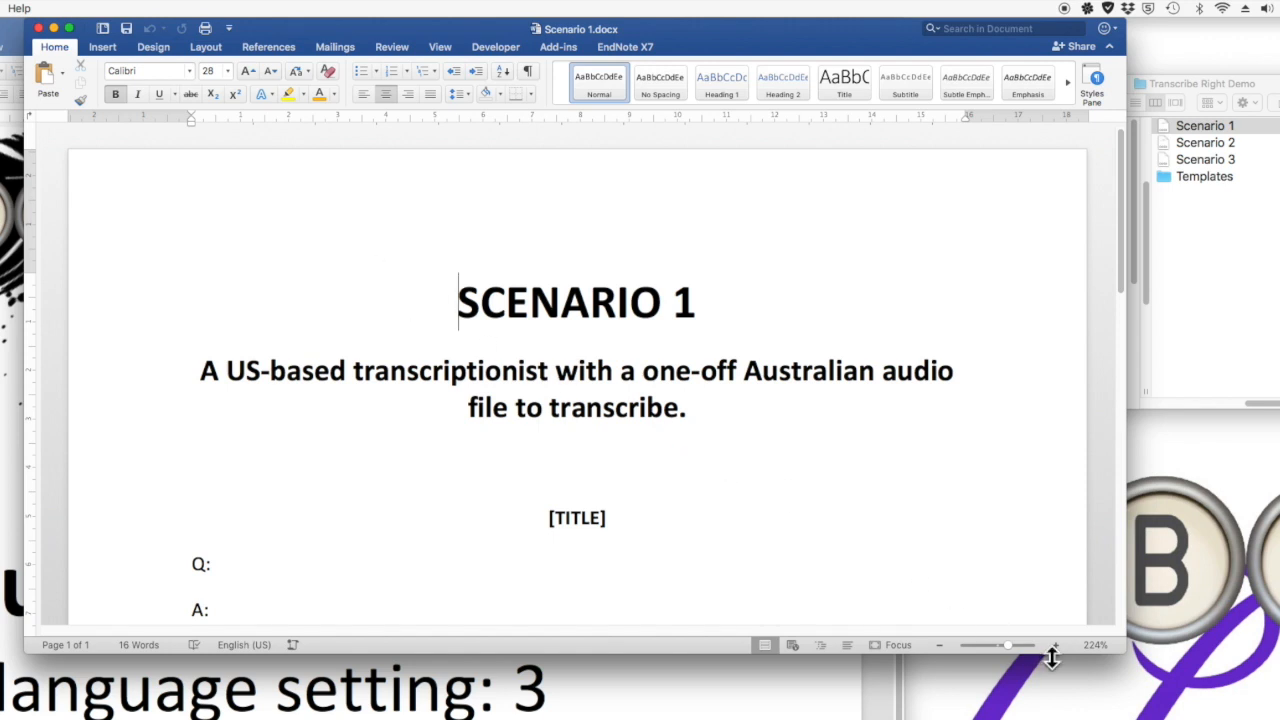
Select all text in Scenario 1 and mark it as English (AUS) in the proofing language settings.
drag(1123, 651, 1137, 712)
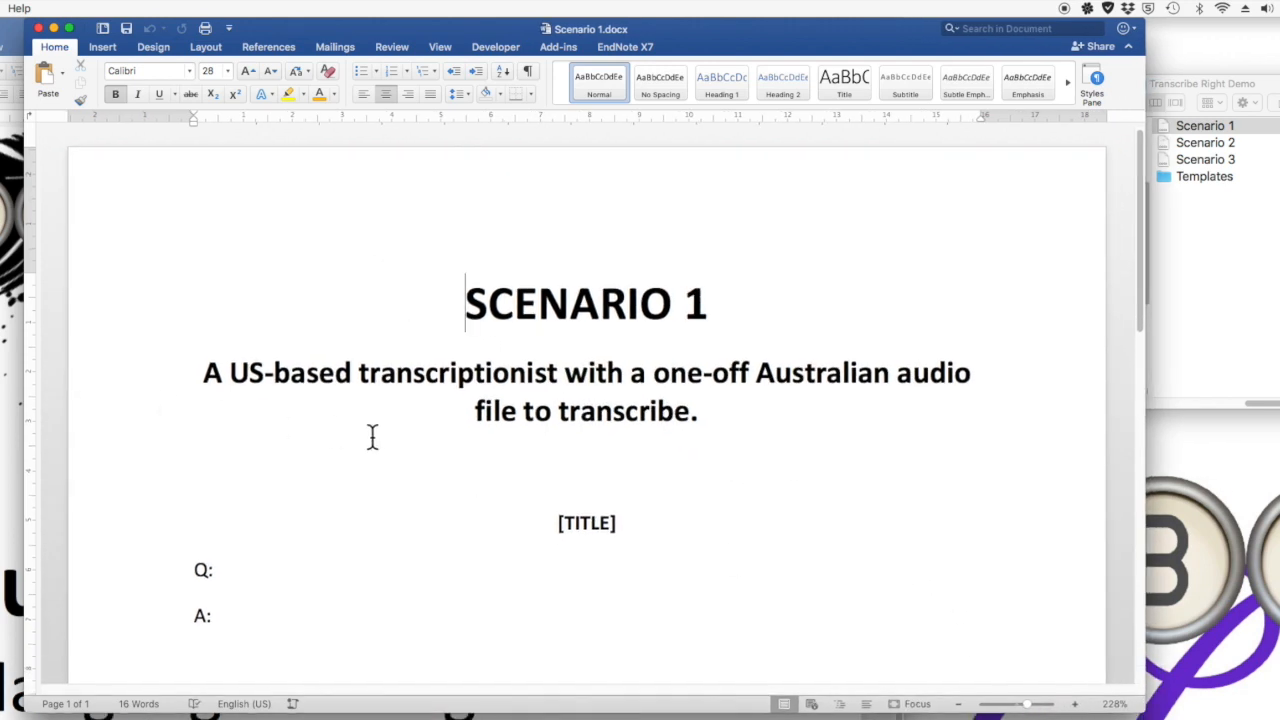
key(super+a)
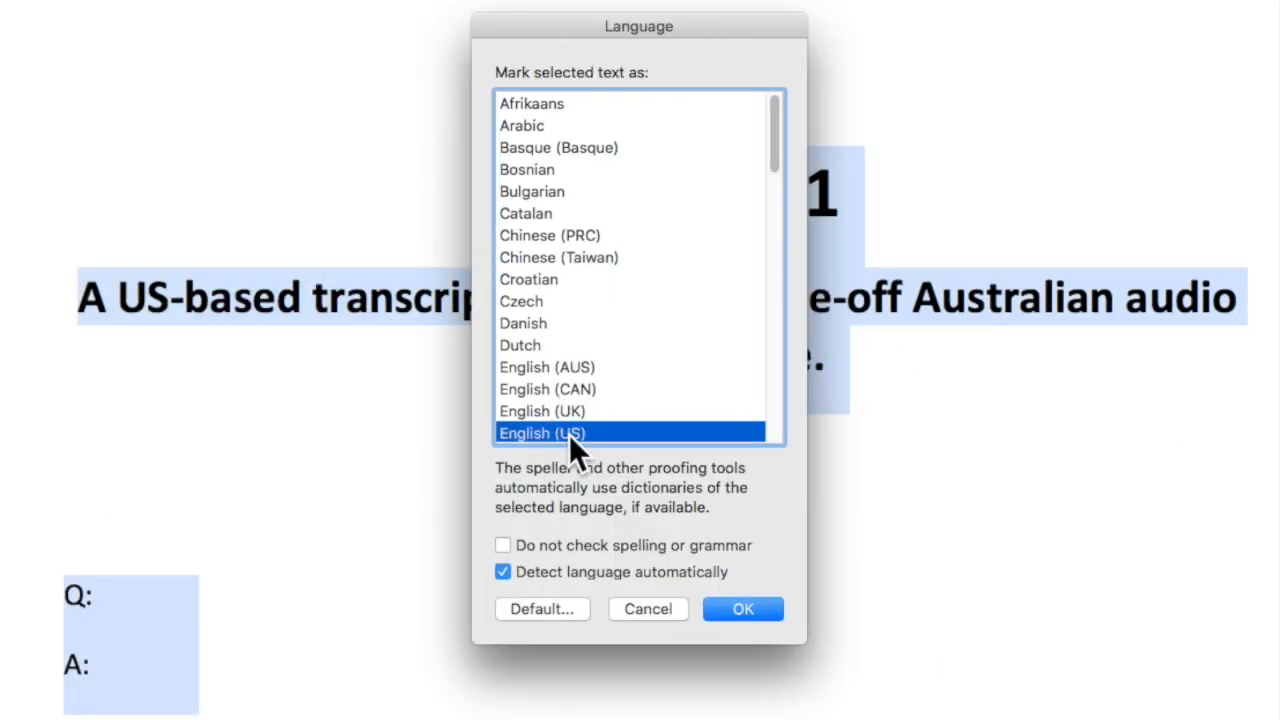
click(556, 367)
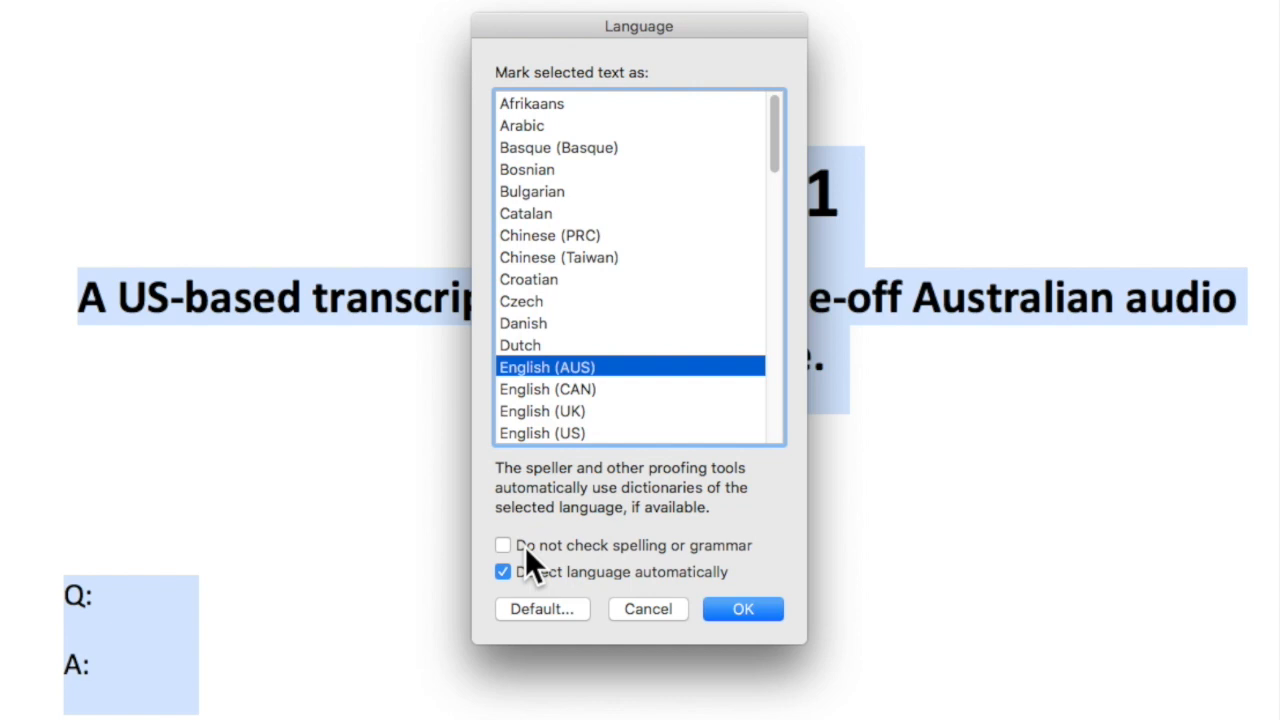
click(769, 610)
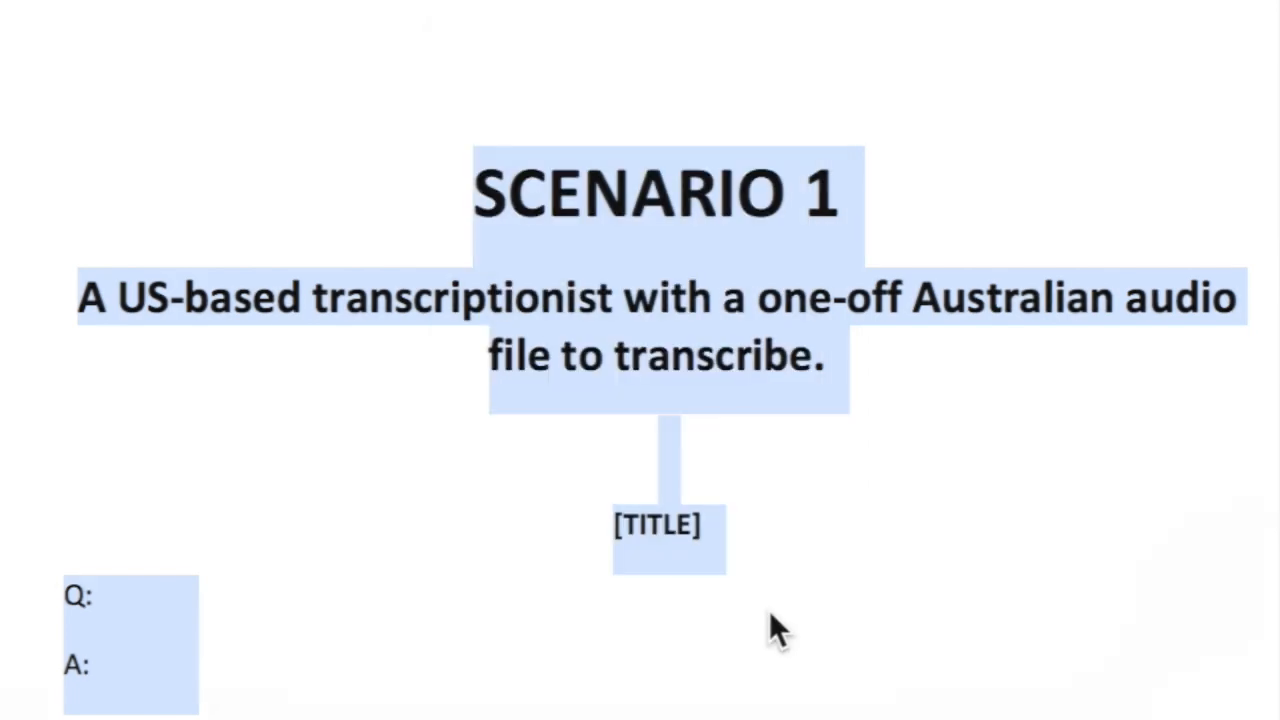
Type the test words "Colour check tire tyre centre enrole" after Q:, and close the document without saving.
click(317, 583)
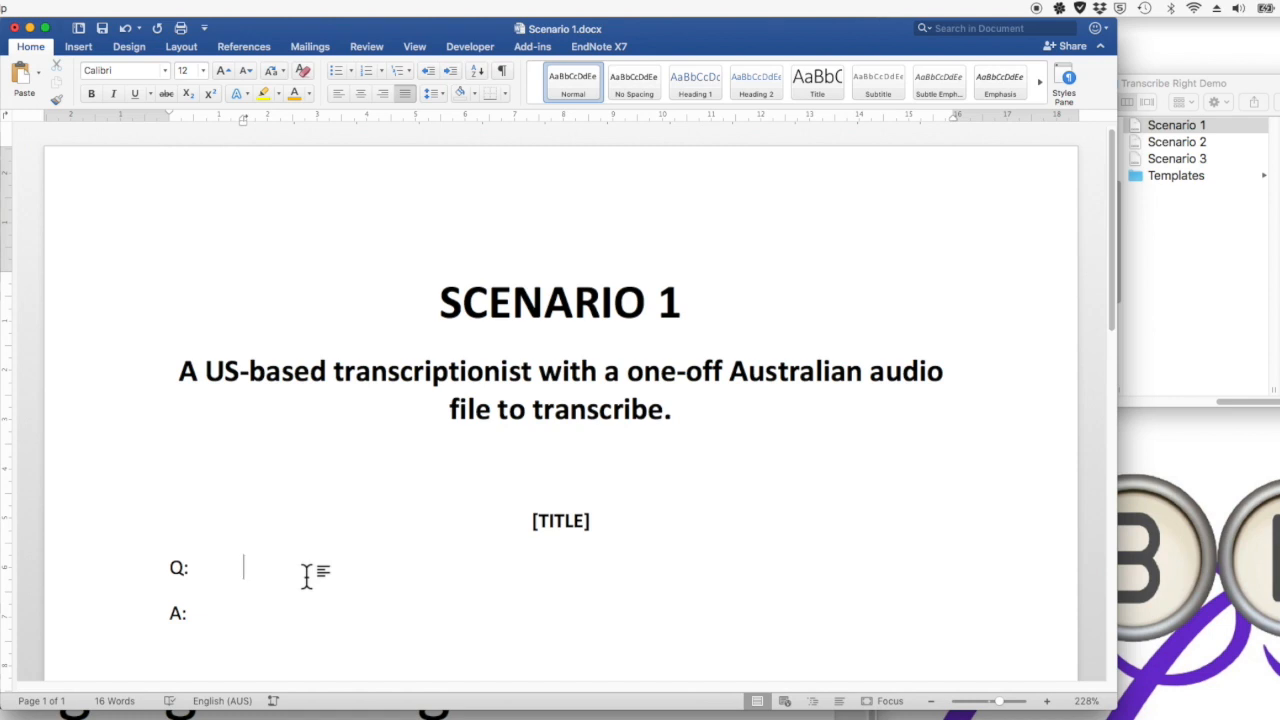
text(Cololur)
key(BackSpace)
key(BackSpace)
key(BackSpace)
key(BackSpace)
text(ur check  tire tyre )
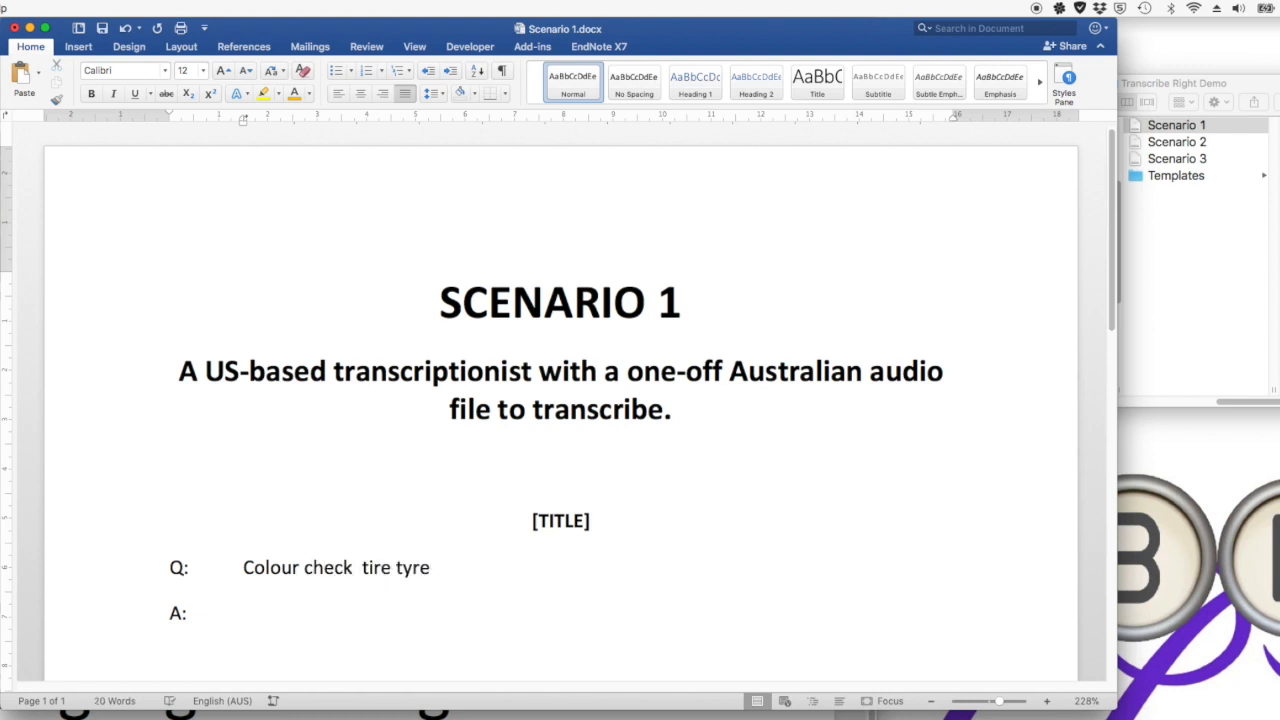
text(centre  enrole)
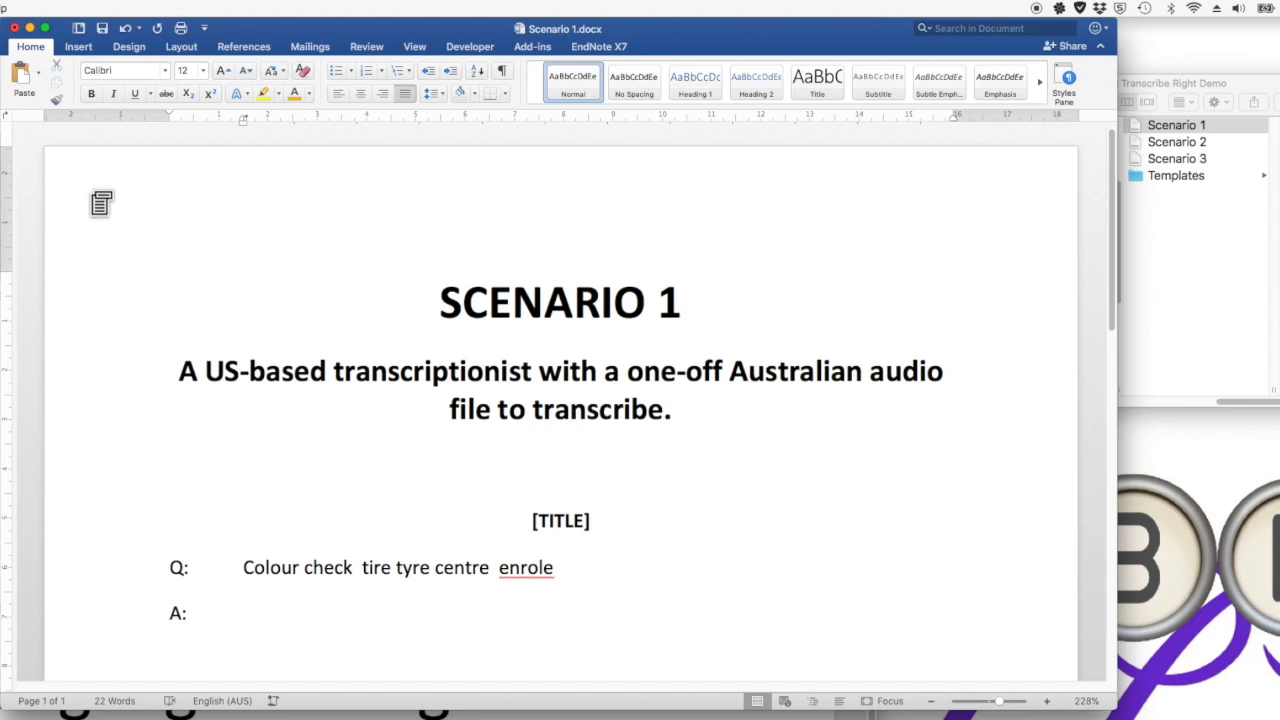
click(15, 28)
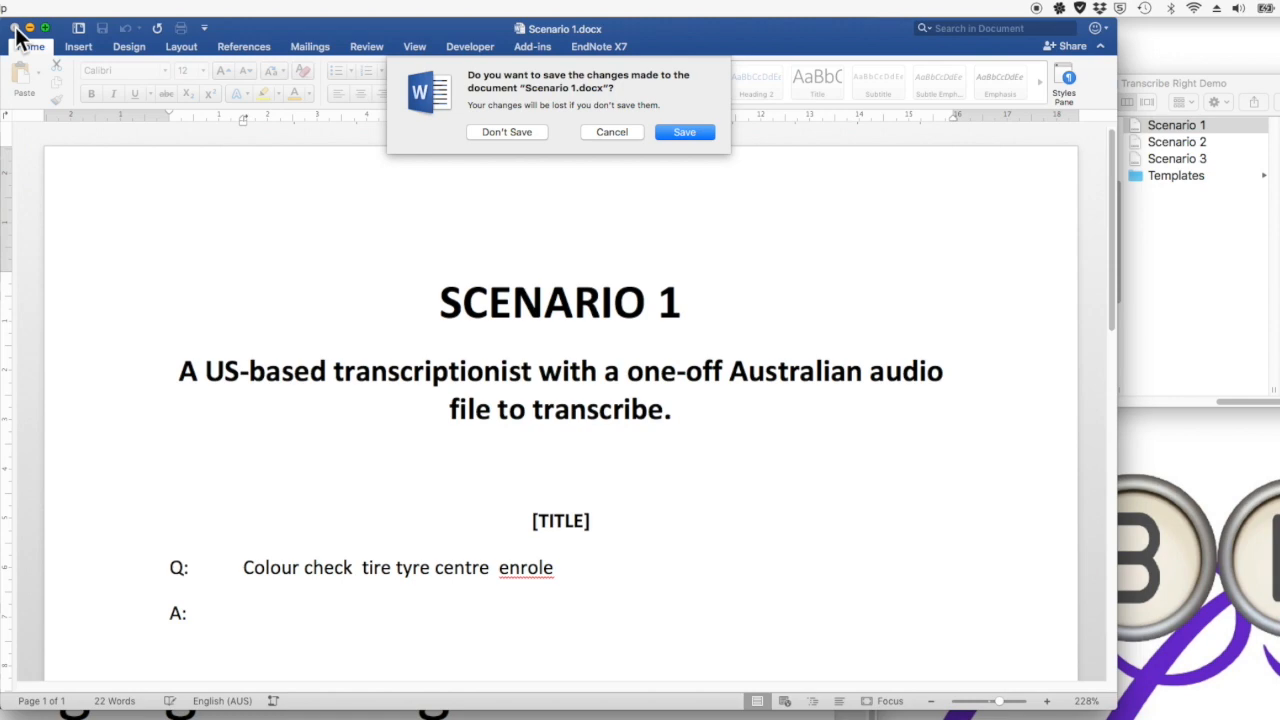
click(490, 130)
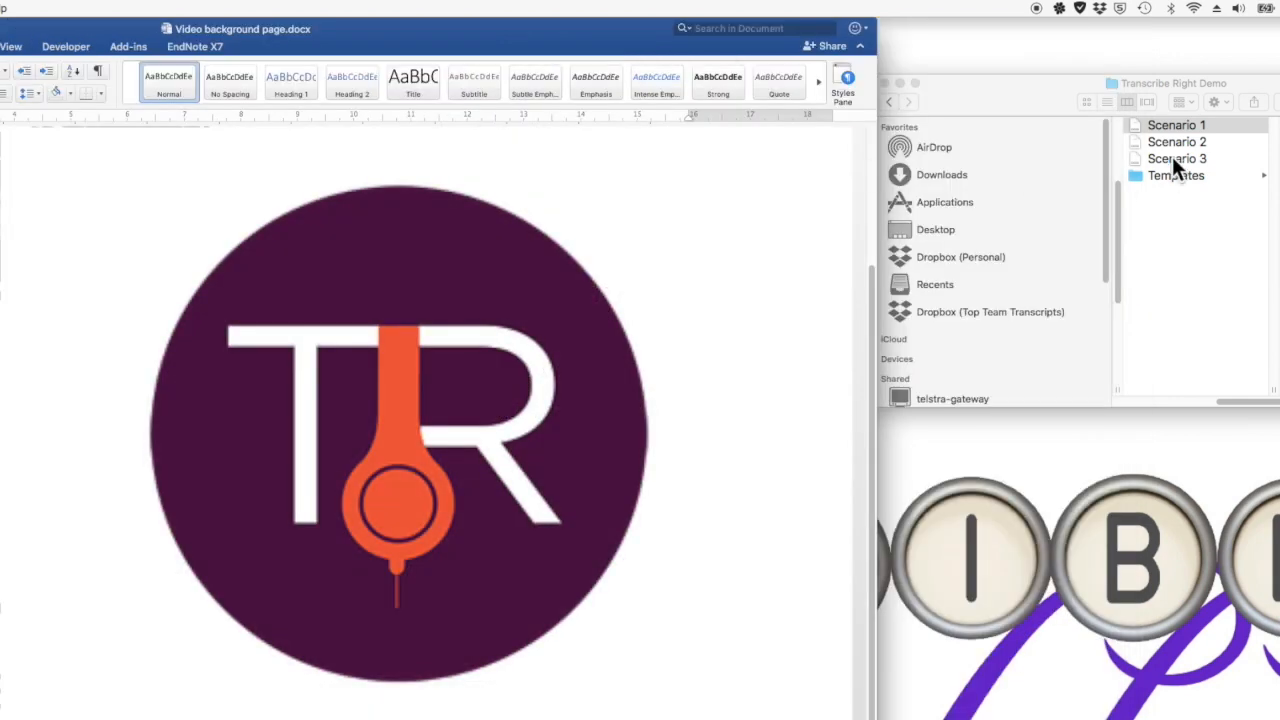
Open Scenario 2, select all its text and mark it as English (CAN).
double_click(1169, 141)
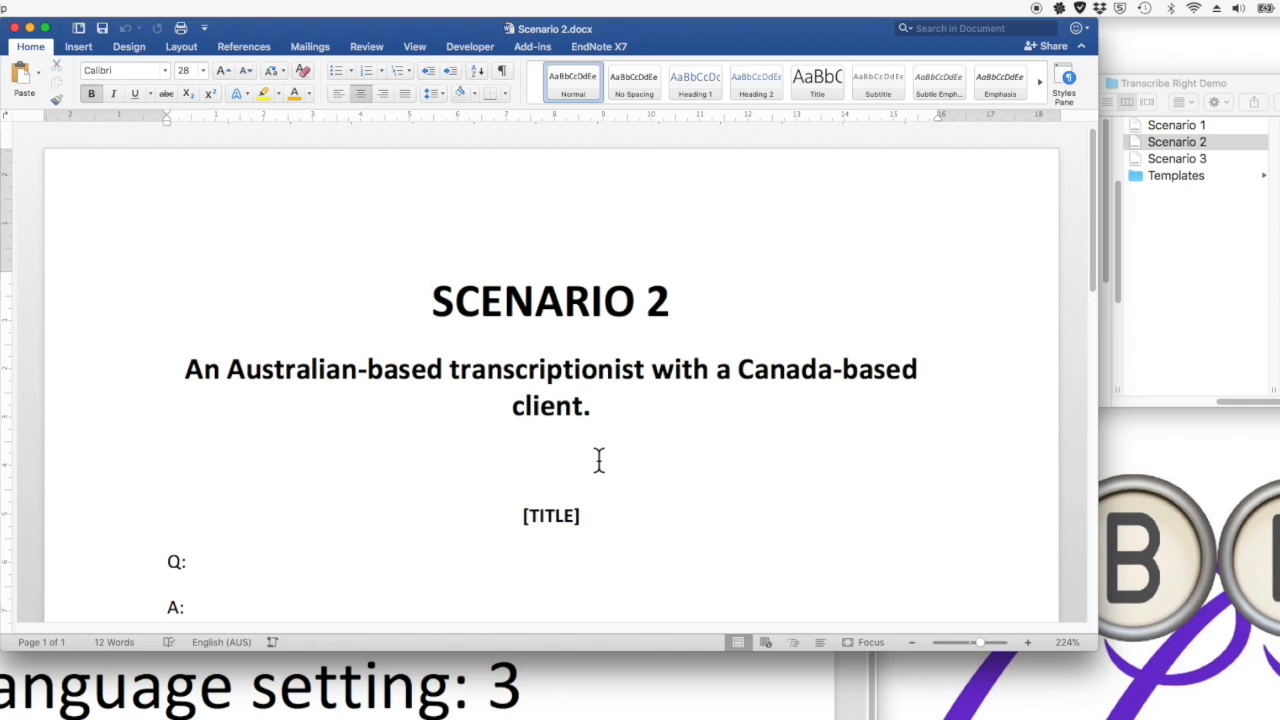
scroll(479, 406, down, 3)
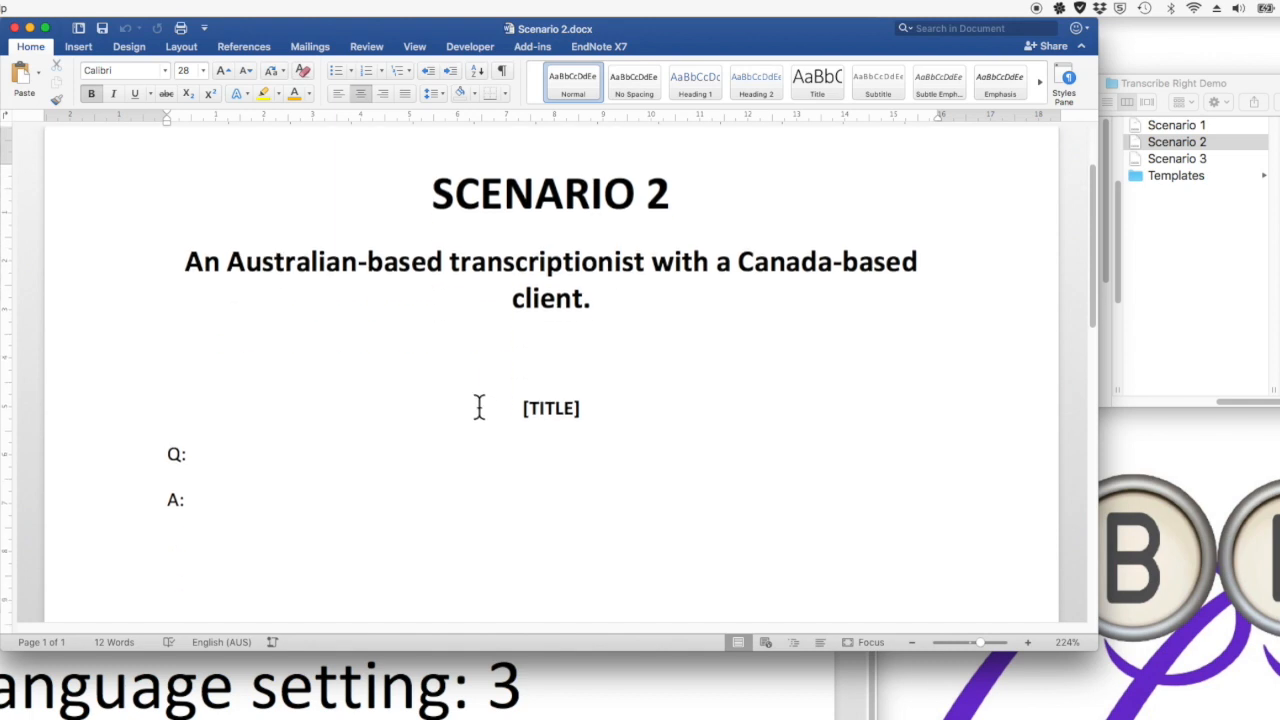
key(super+a)
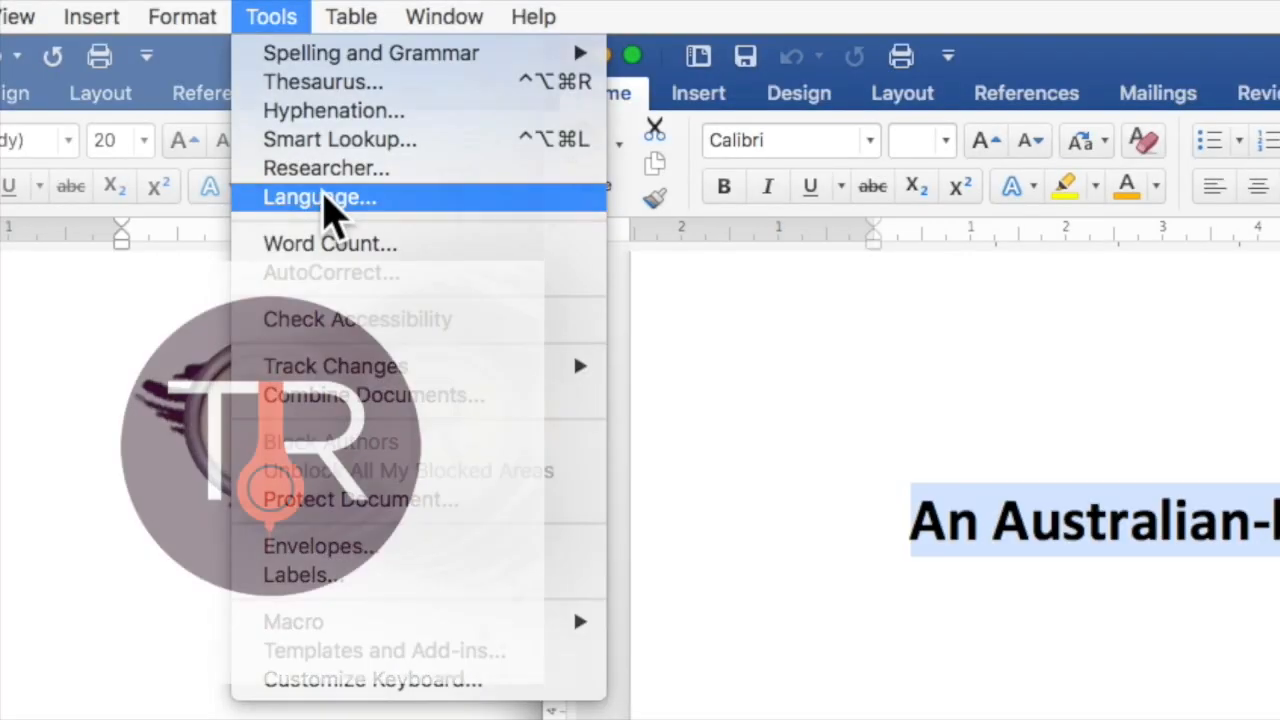
click(325, 205)
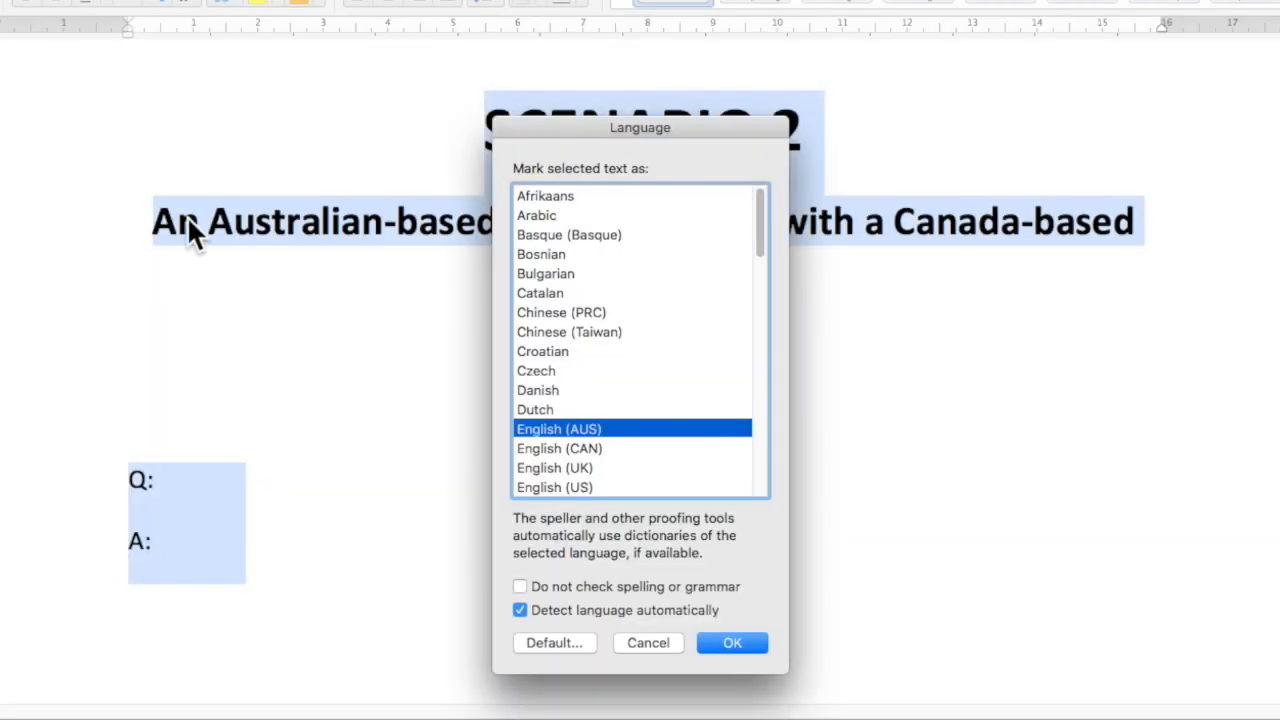
click(558, 448)
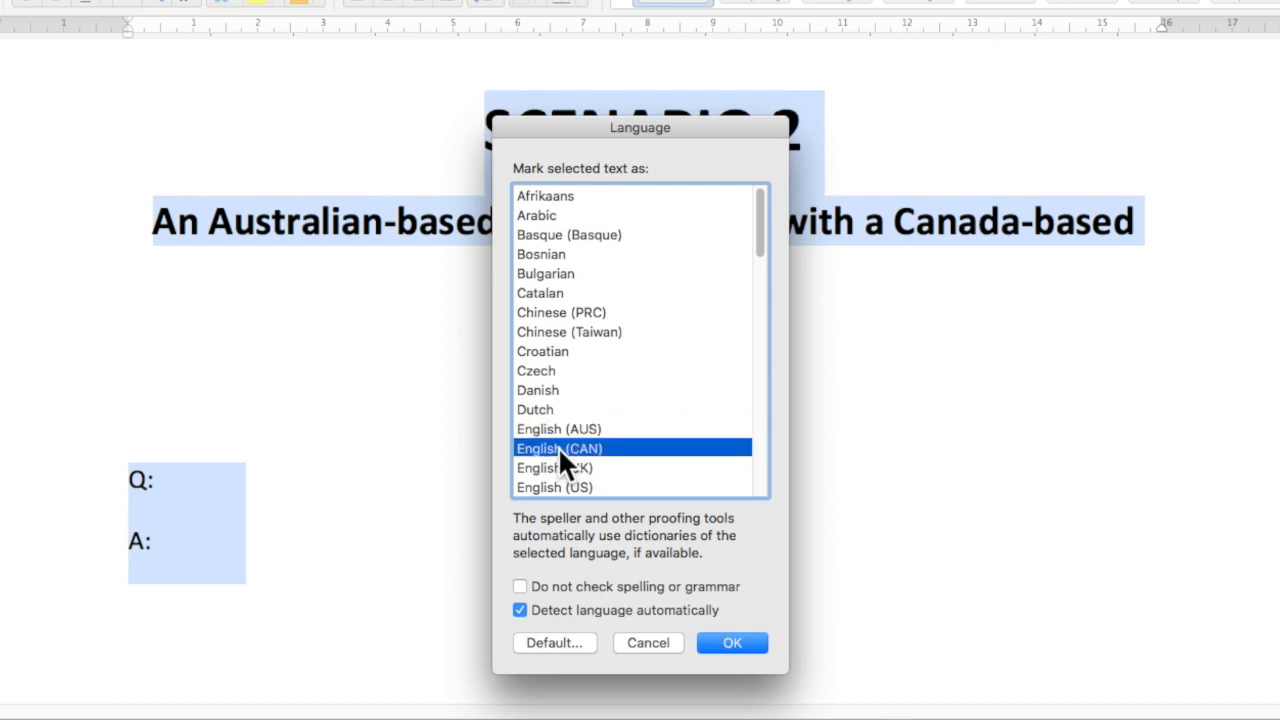
click(750, 643)
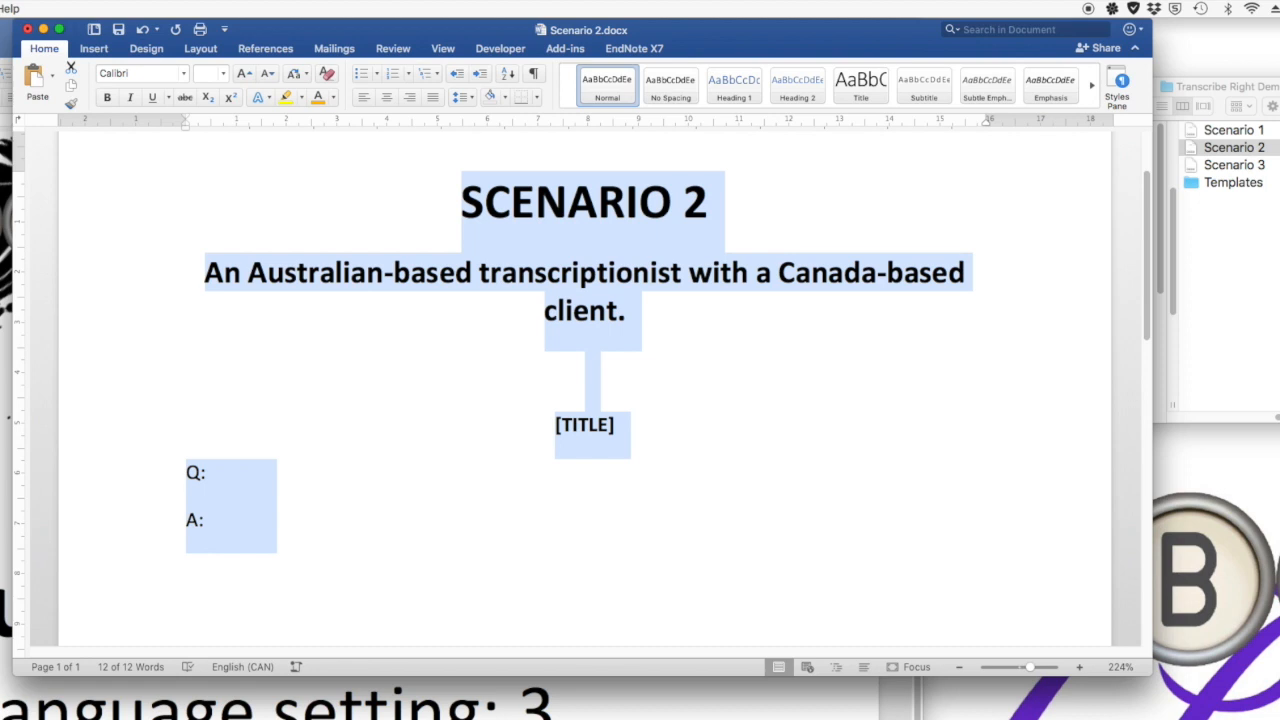
Save the document as a Word Template (.dotx) named "Can Q and A Template" in the Templates folder.
key(super+shift+s)
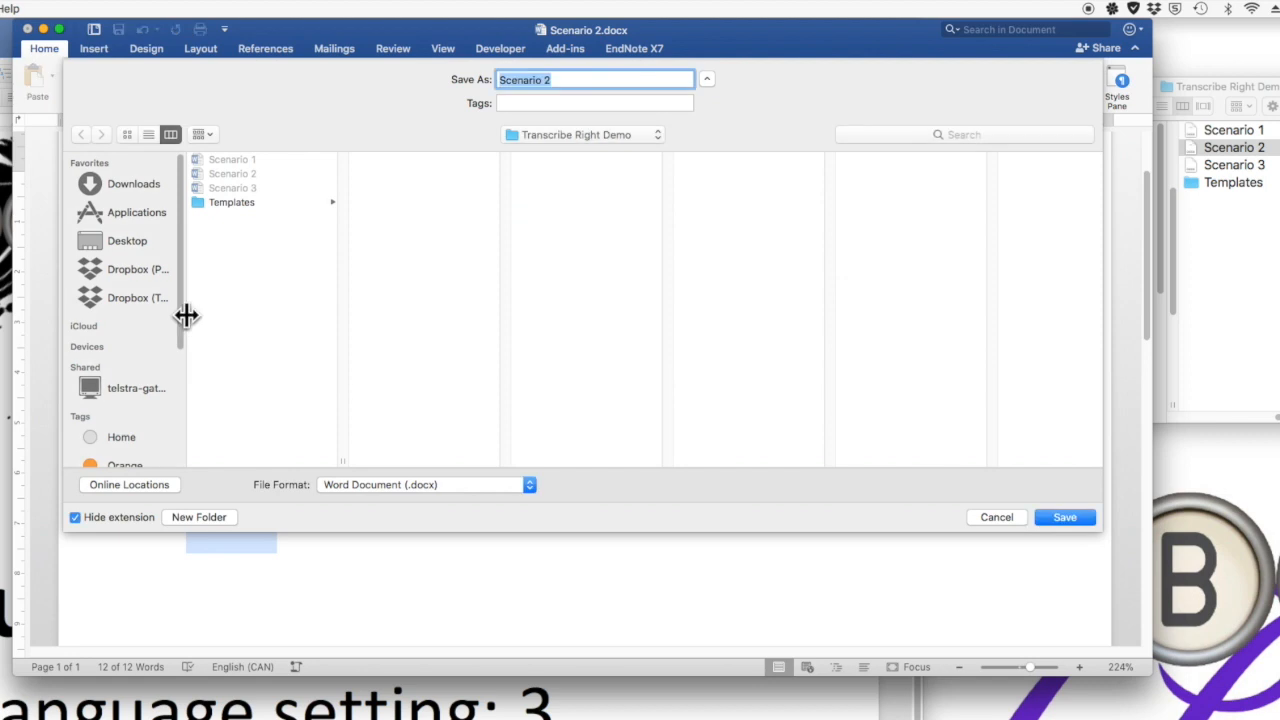
click(232, 203)
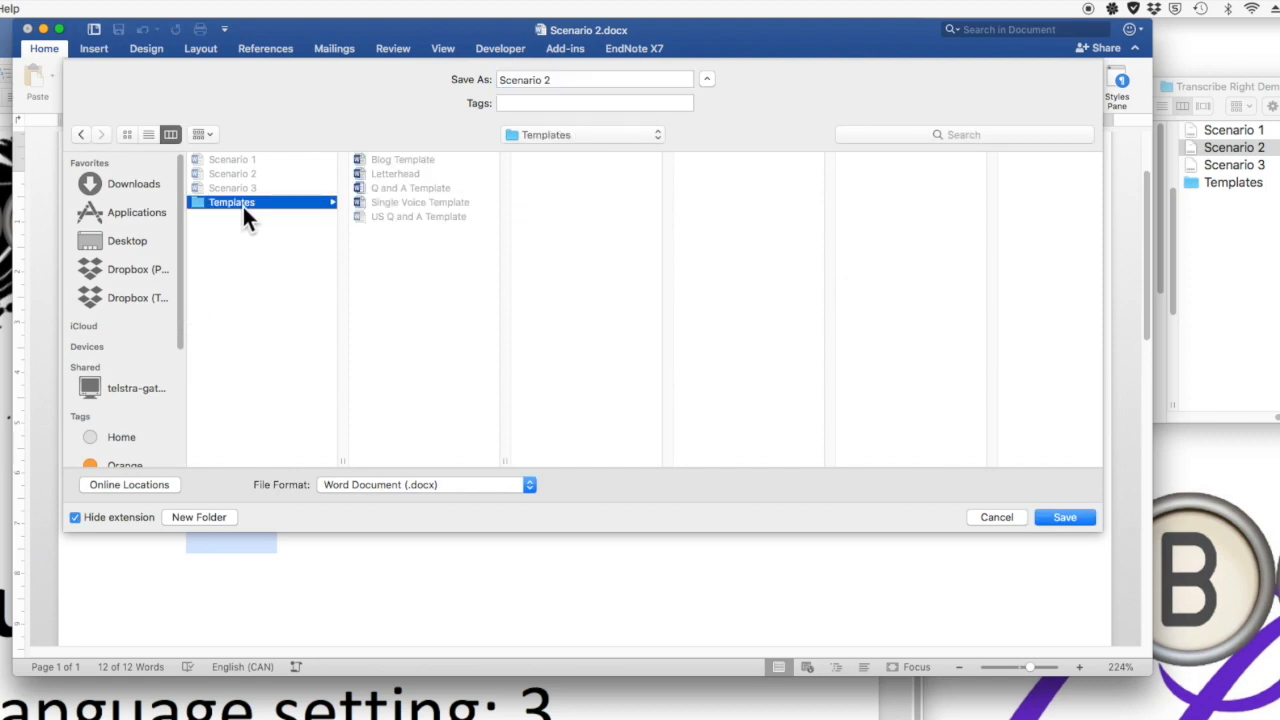
drag(574, 80, 484, 66)
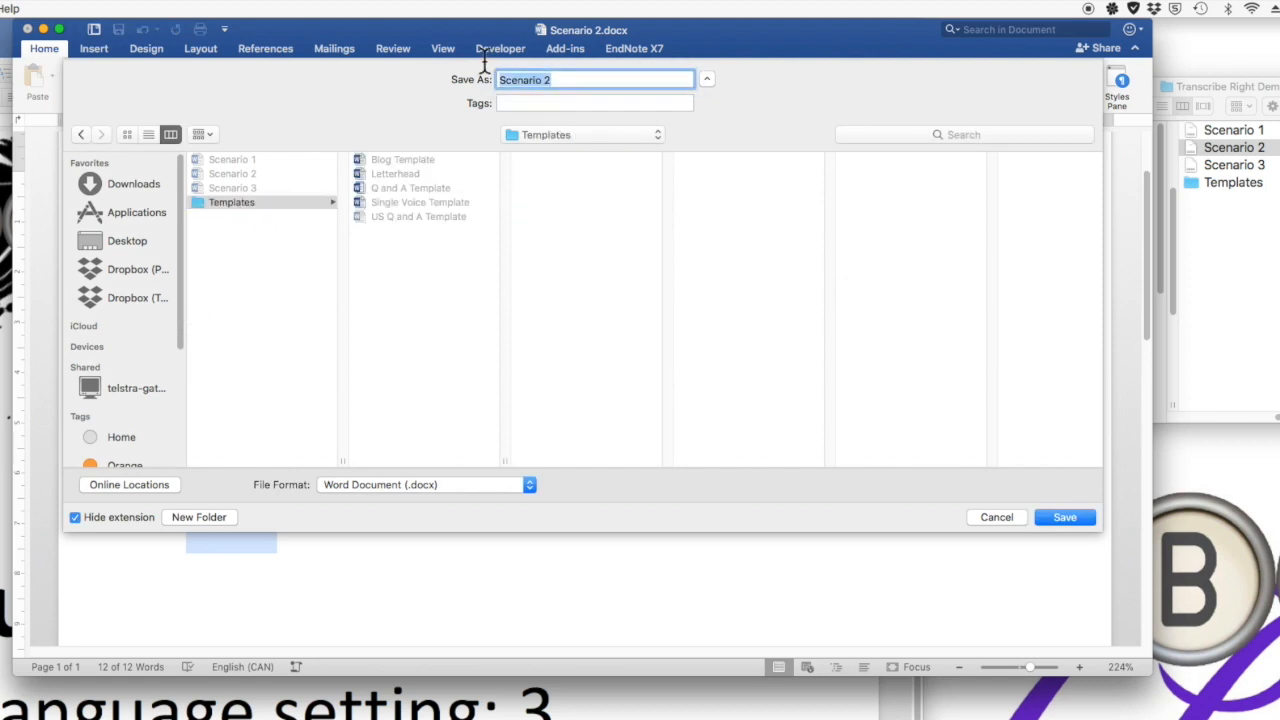
text(Cam)
key(BackSpace)
text(n Q and A Template)
click(525, 486)
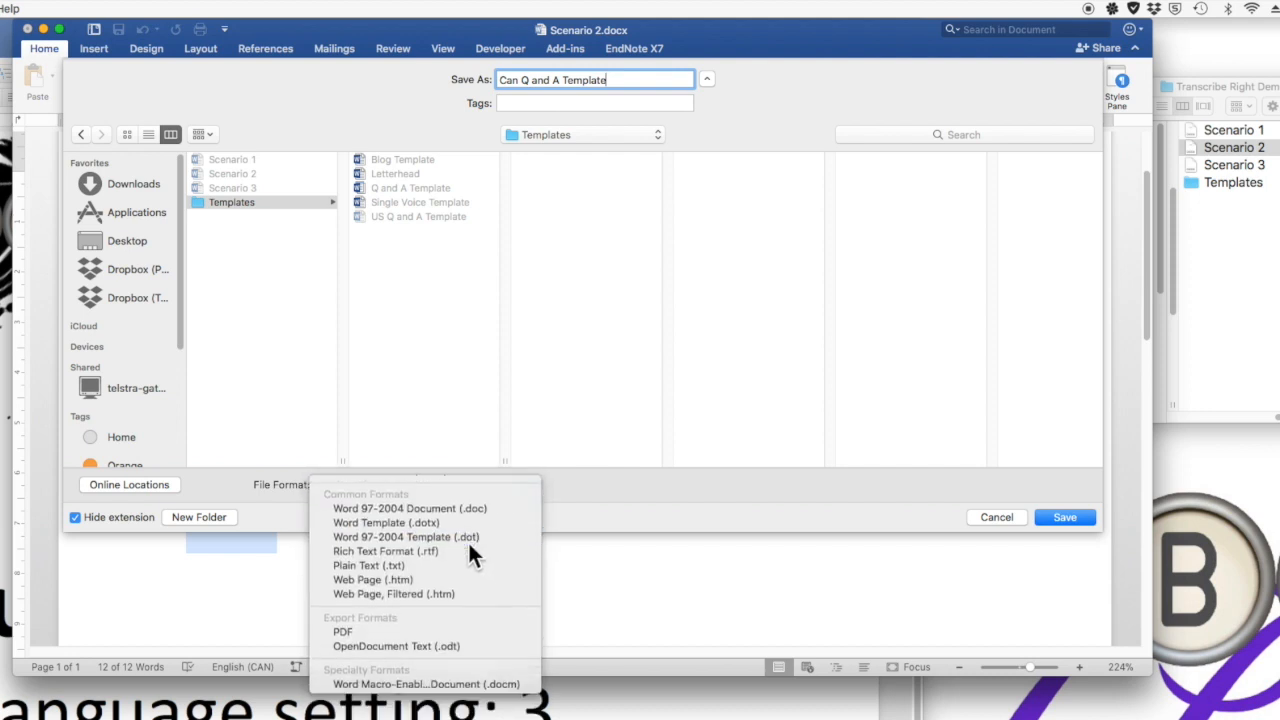
click(468, 540)
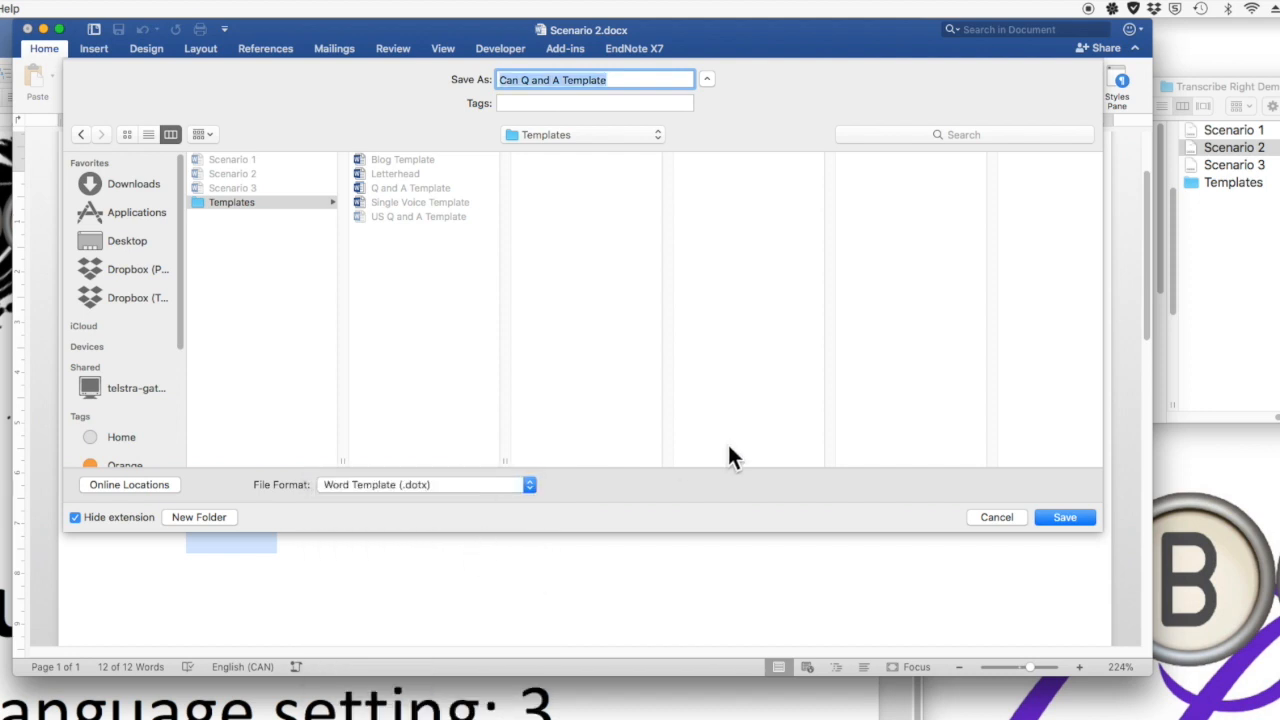
click(1064, 517)
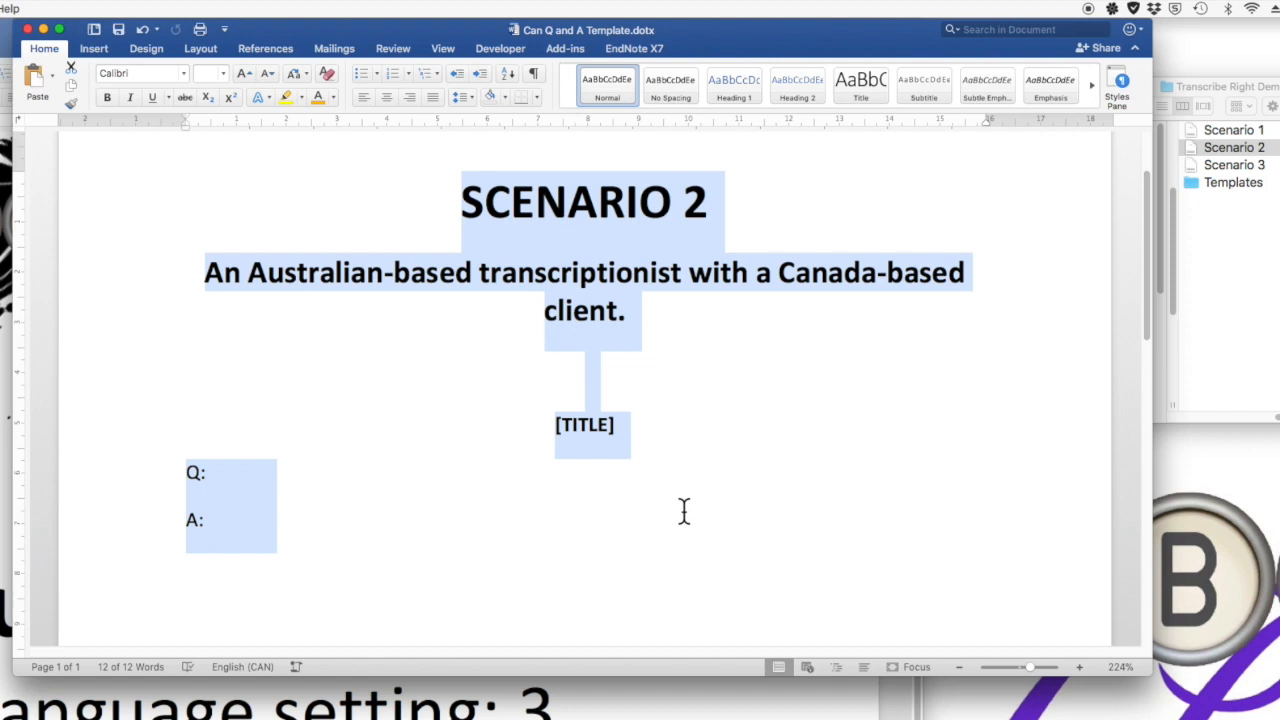
Open Scenario 3 and set the zoom to page width.
click(310, 478)
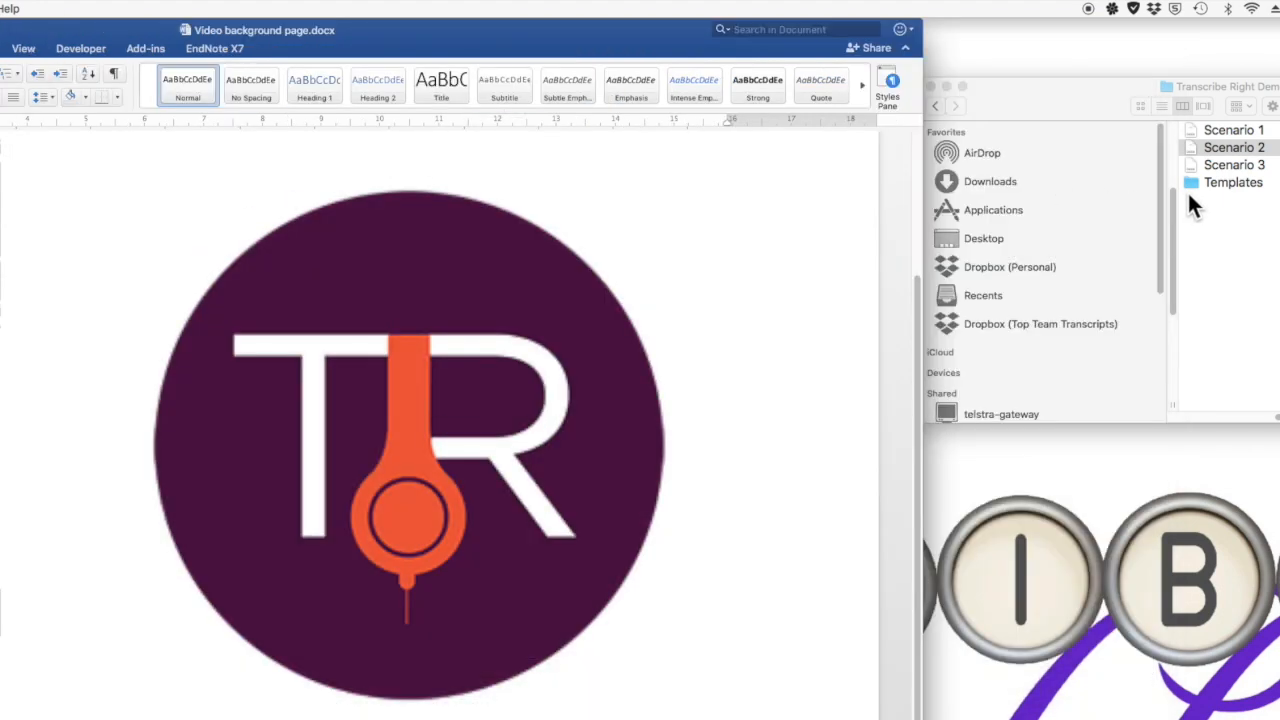
double_click(1222, 164)
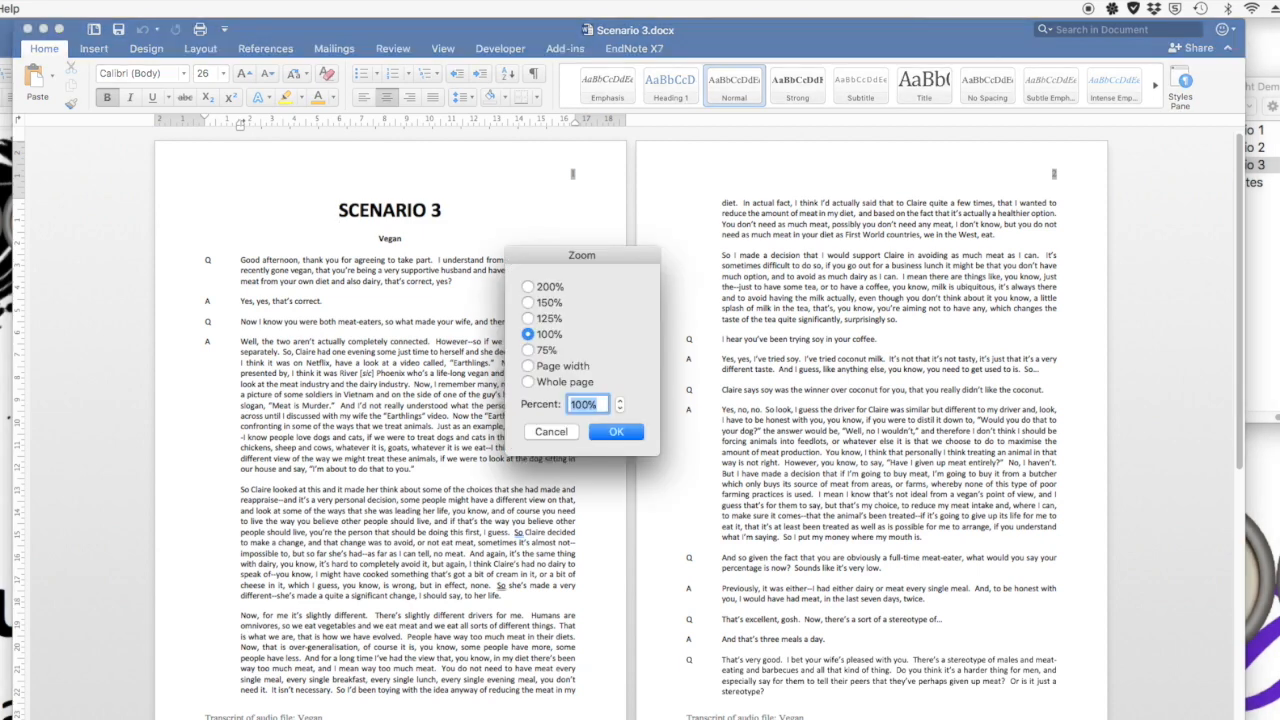
click(528, 366)
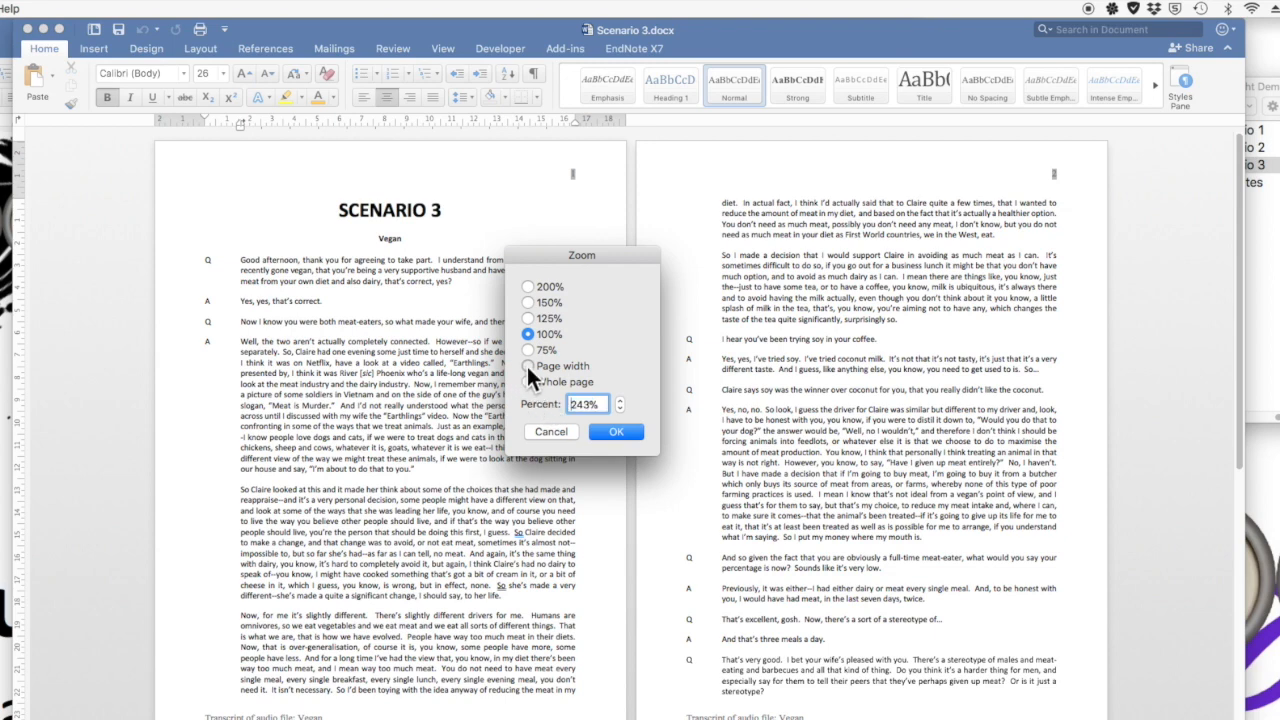
click(617, 432)
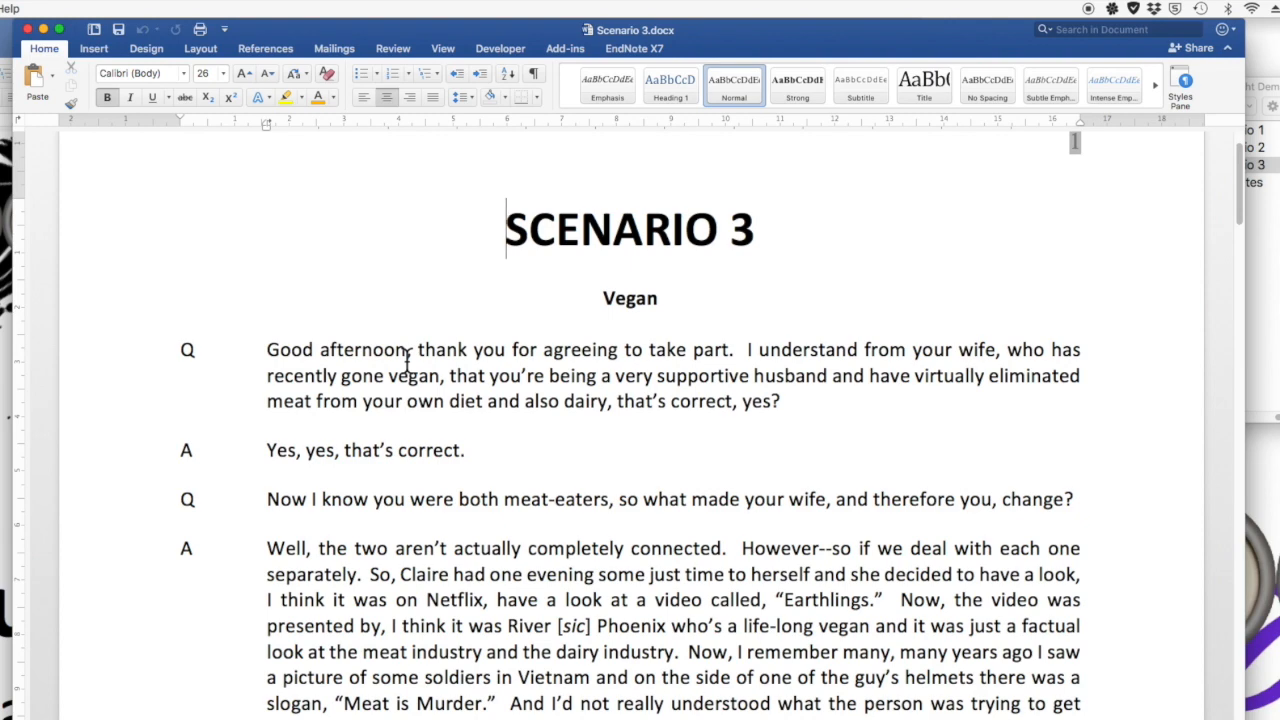
Select all text in Scenario 3 and mark it as English (US).
drag(788, 46, 810, 33)
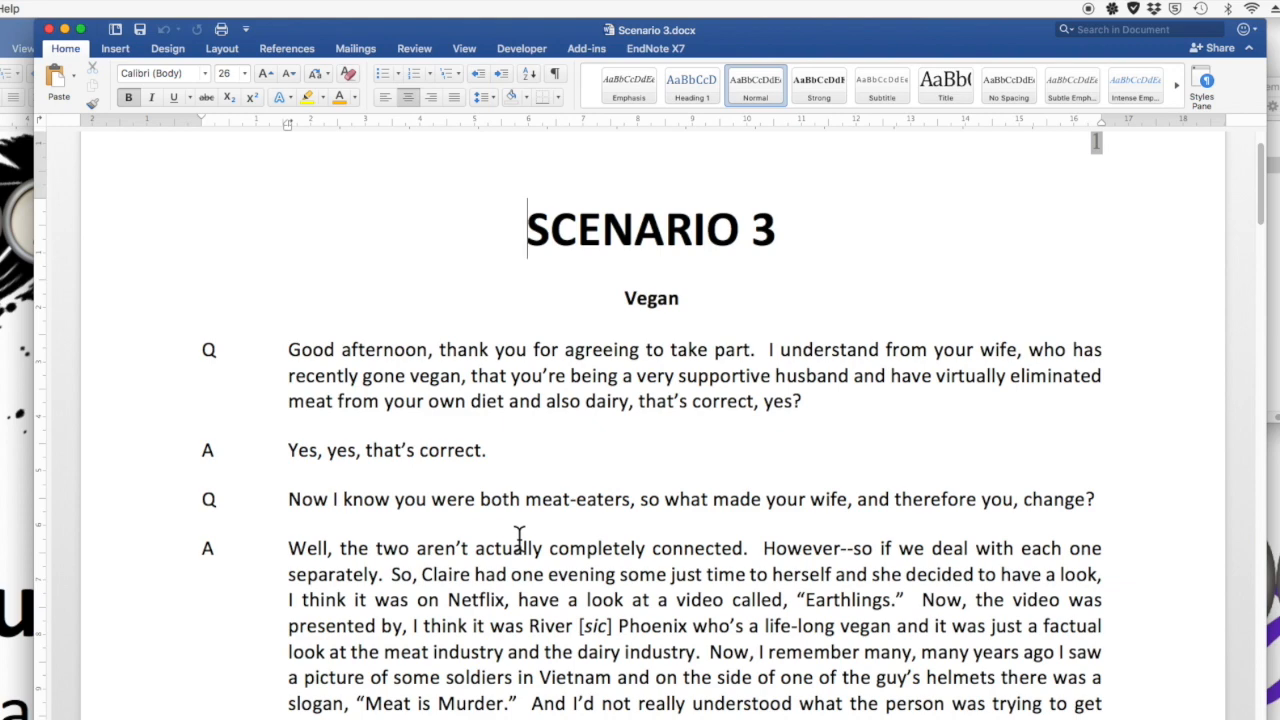
scroll(513, 567, down, 3)
scroll(513, 567, up, 3)
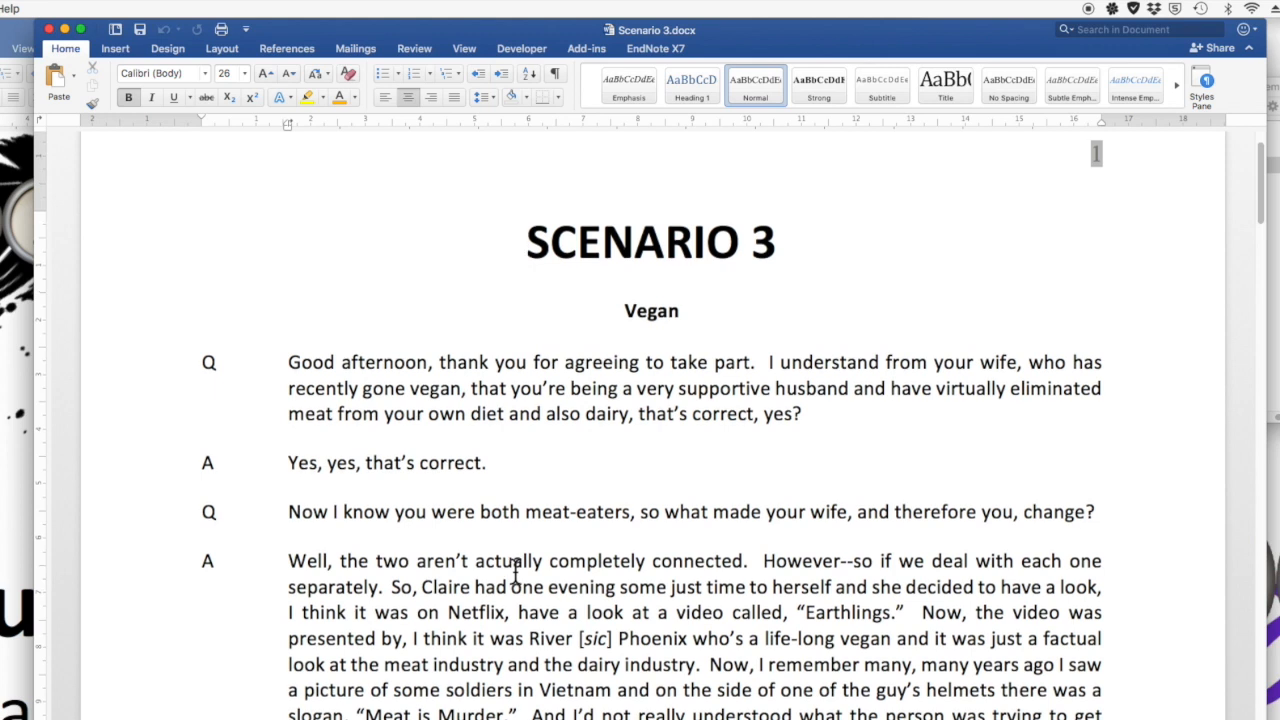
key(super+a)
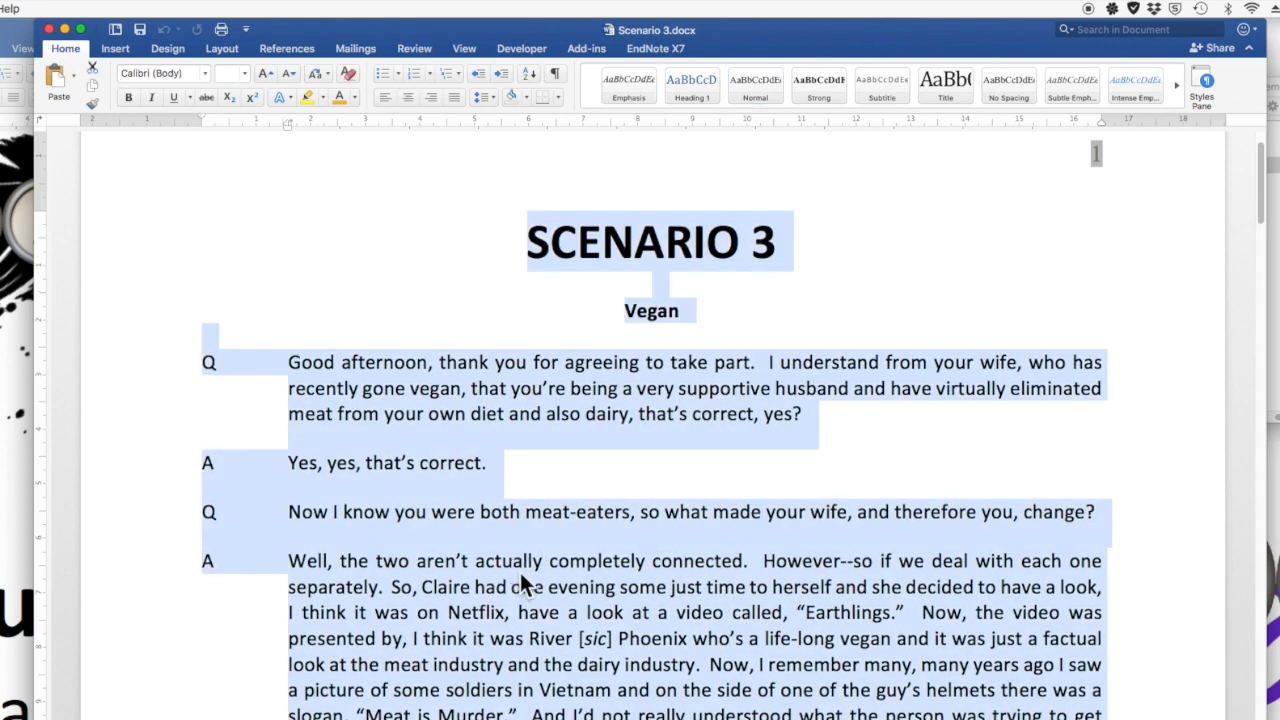
click(299, 16)
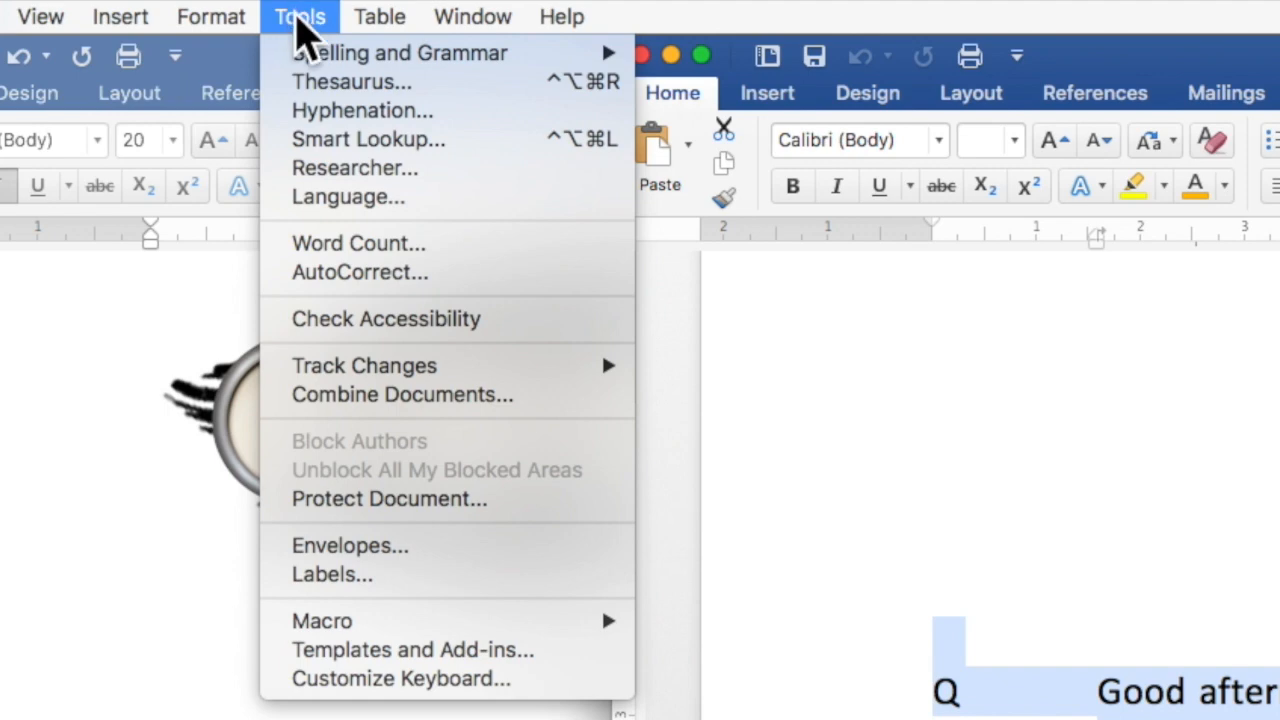
click(352, 197)
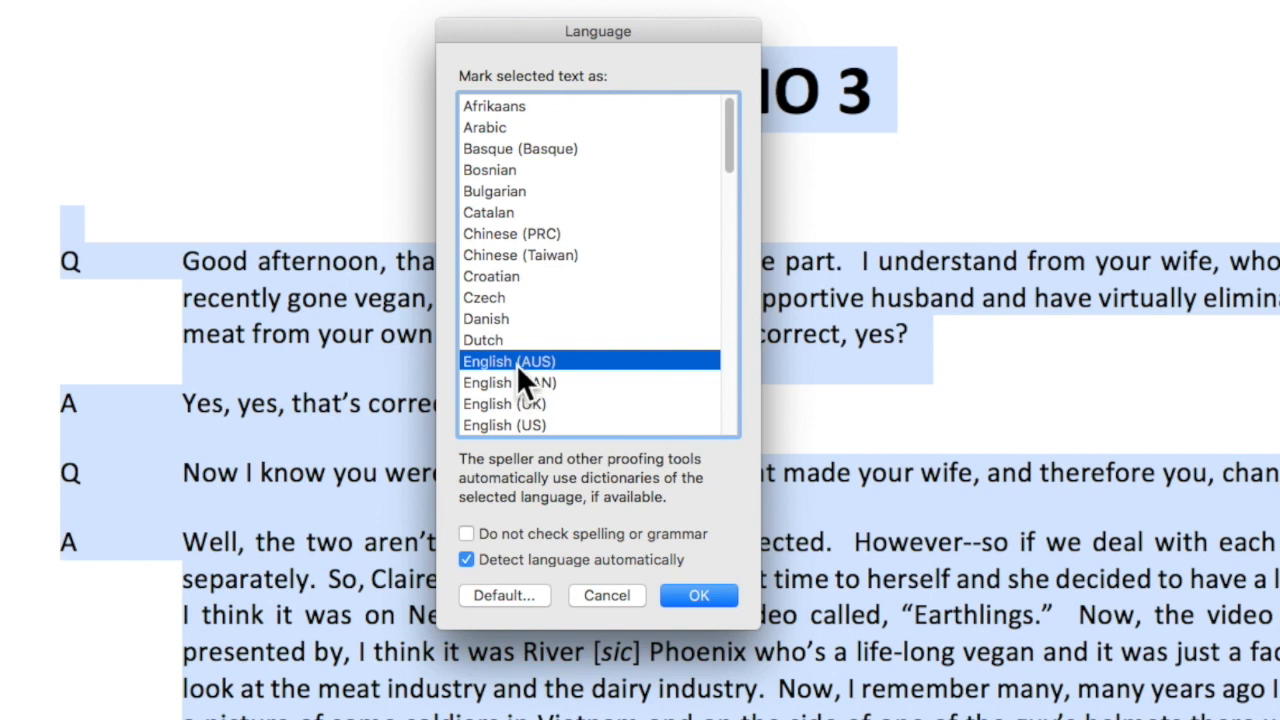
click(487, 424)
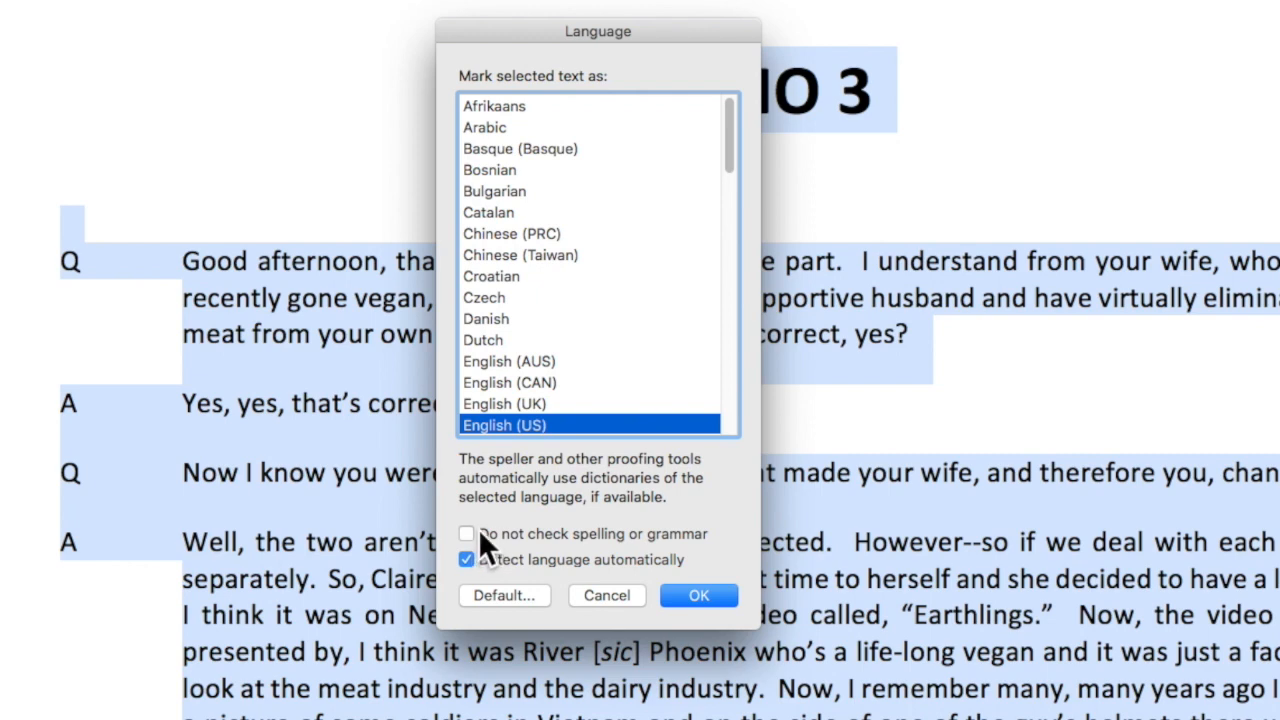
click(726, 597)
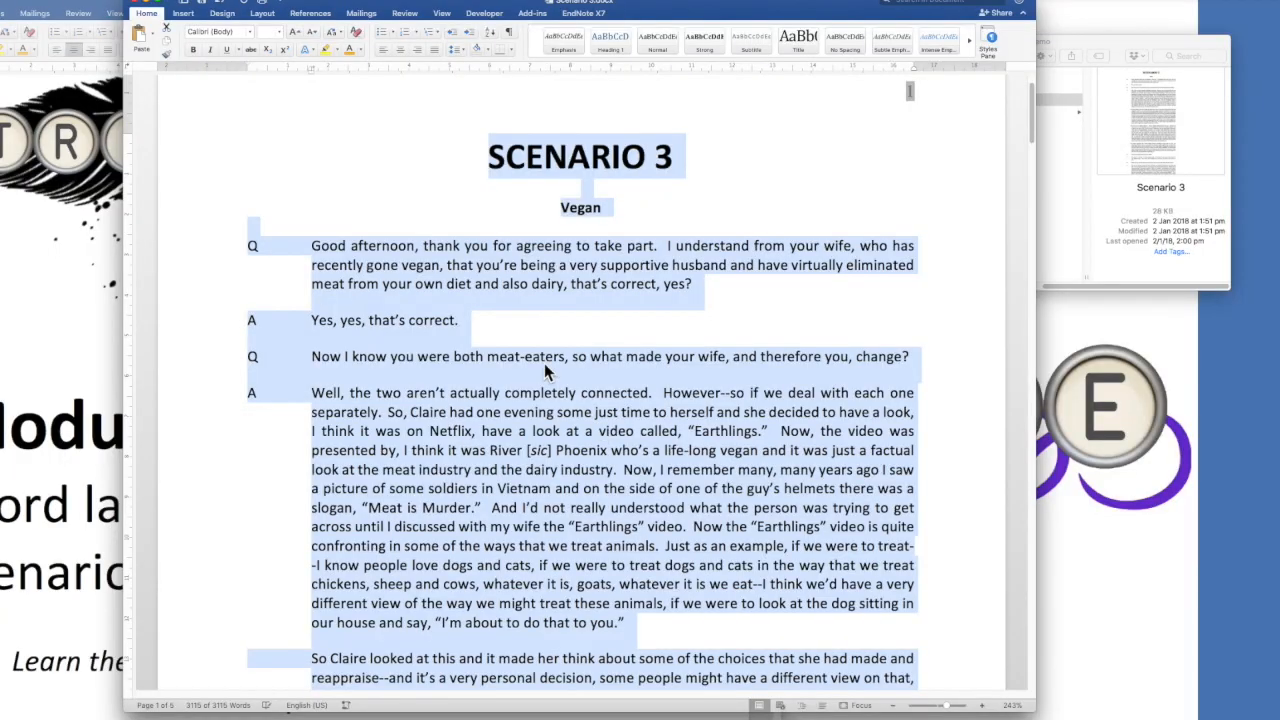
Run the spelling check and change "generalisation" and "maximise" to the suggested US spellings.
click(443, 258)
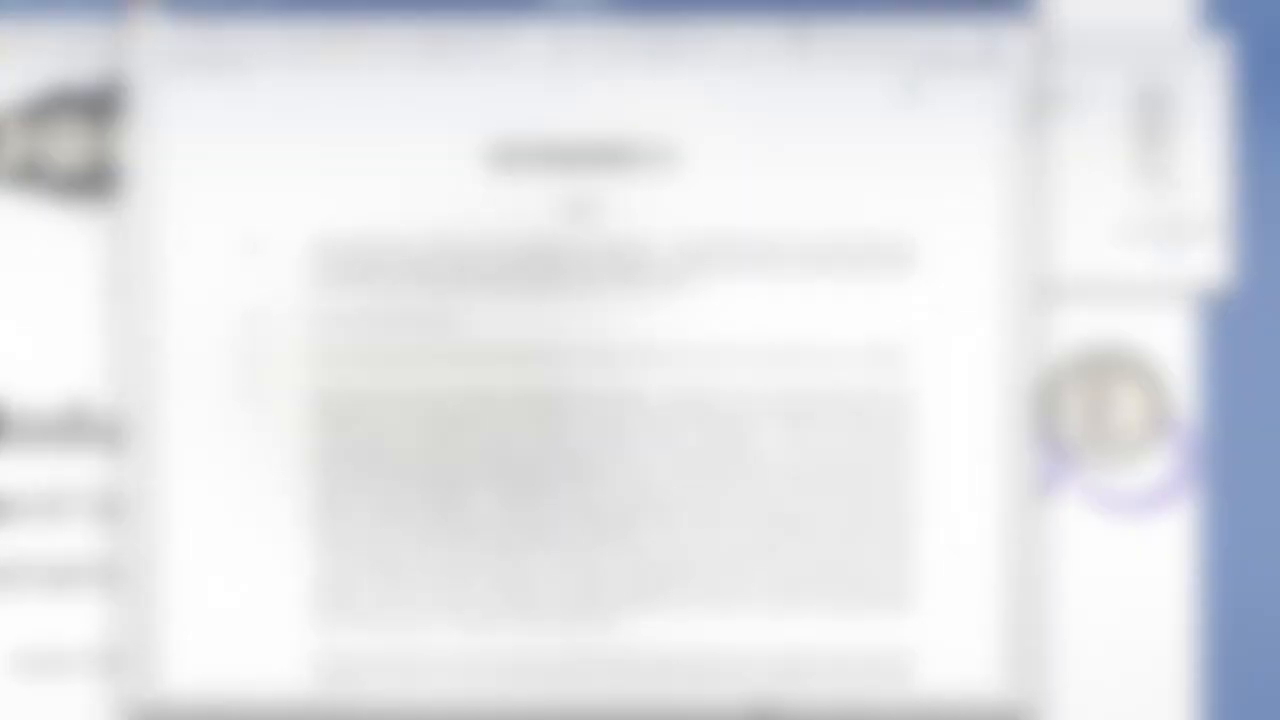
click(313, 15)
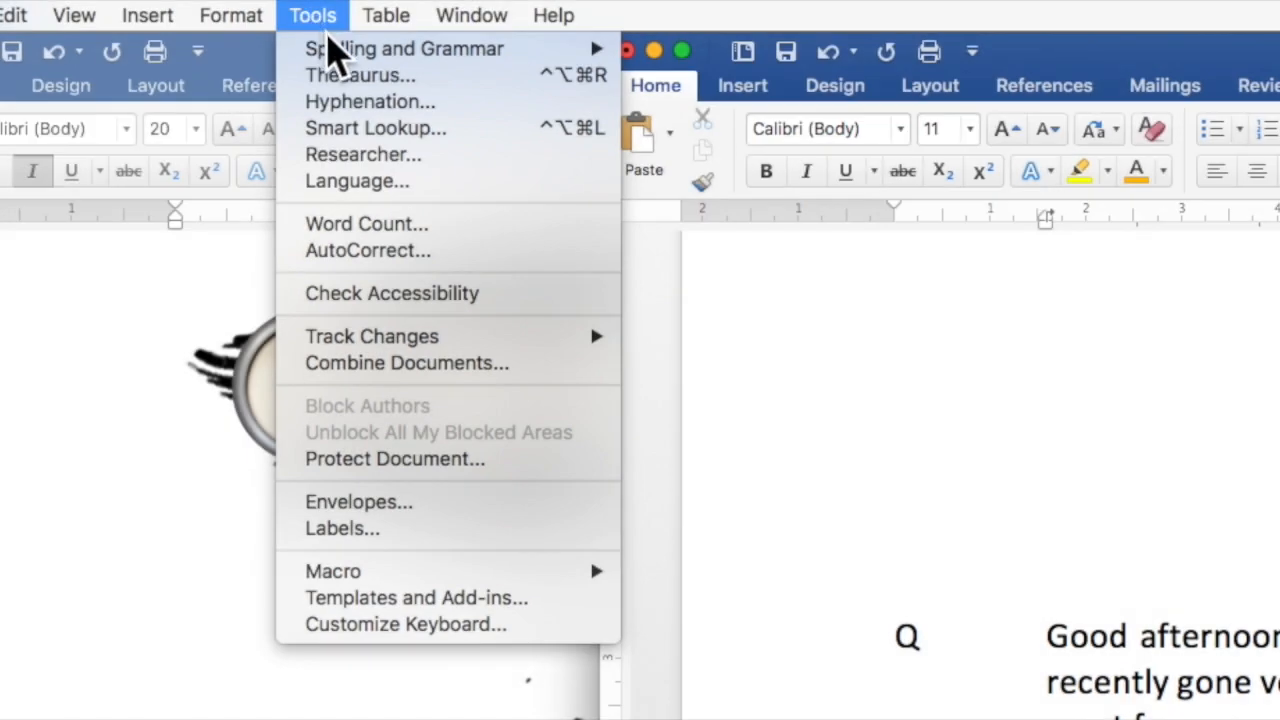
mouse_move(380, 44)
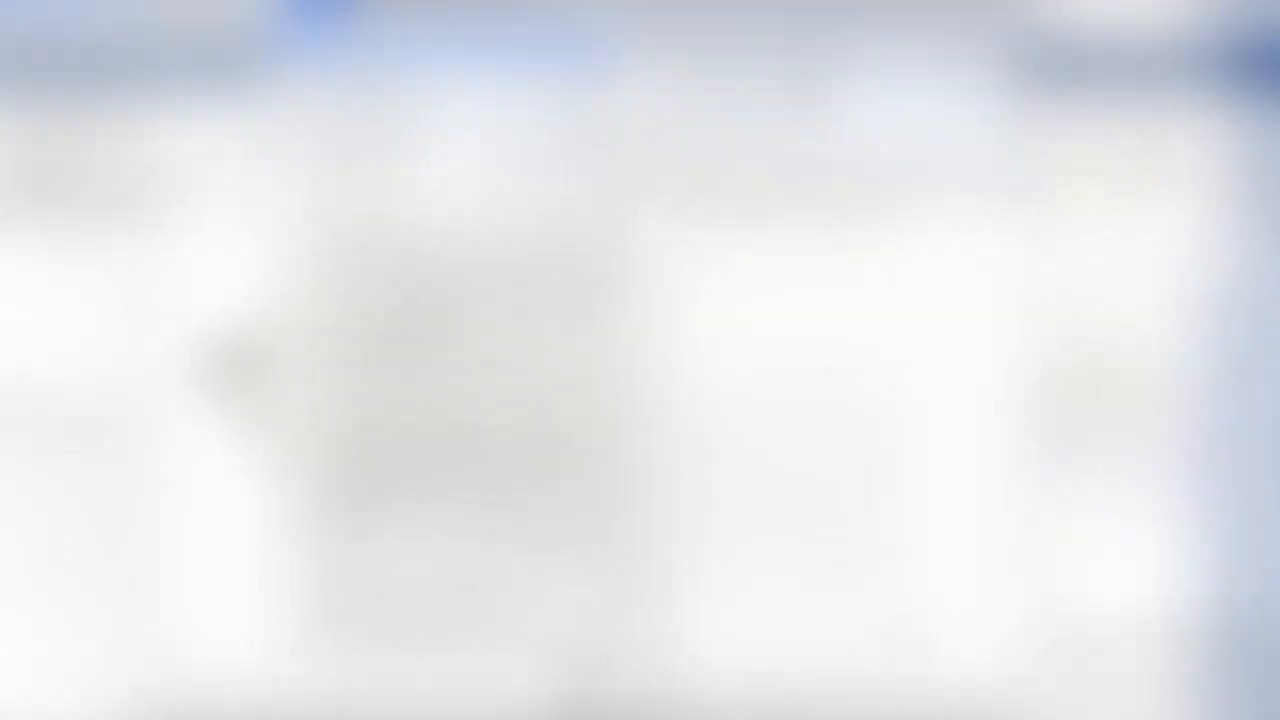
click(804, 62)
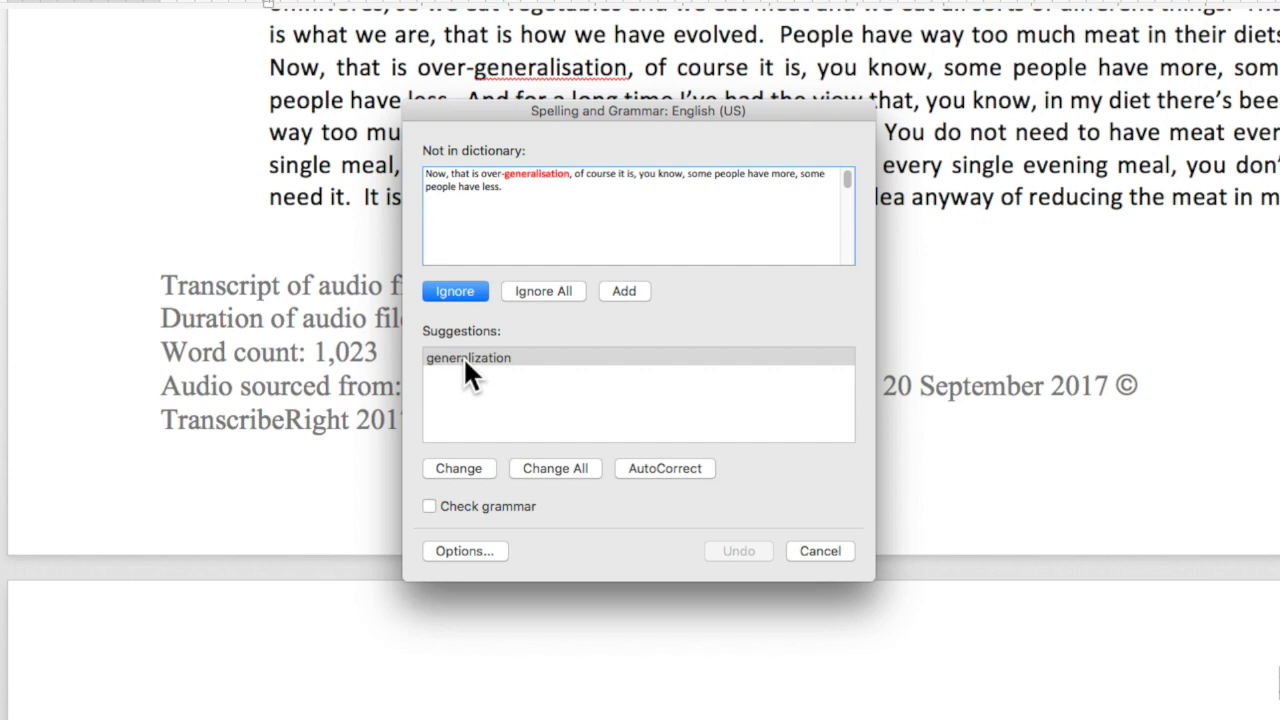
click(456, 469)
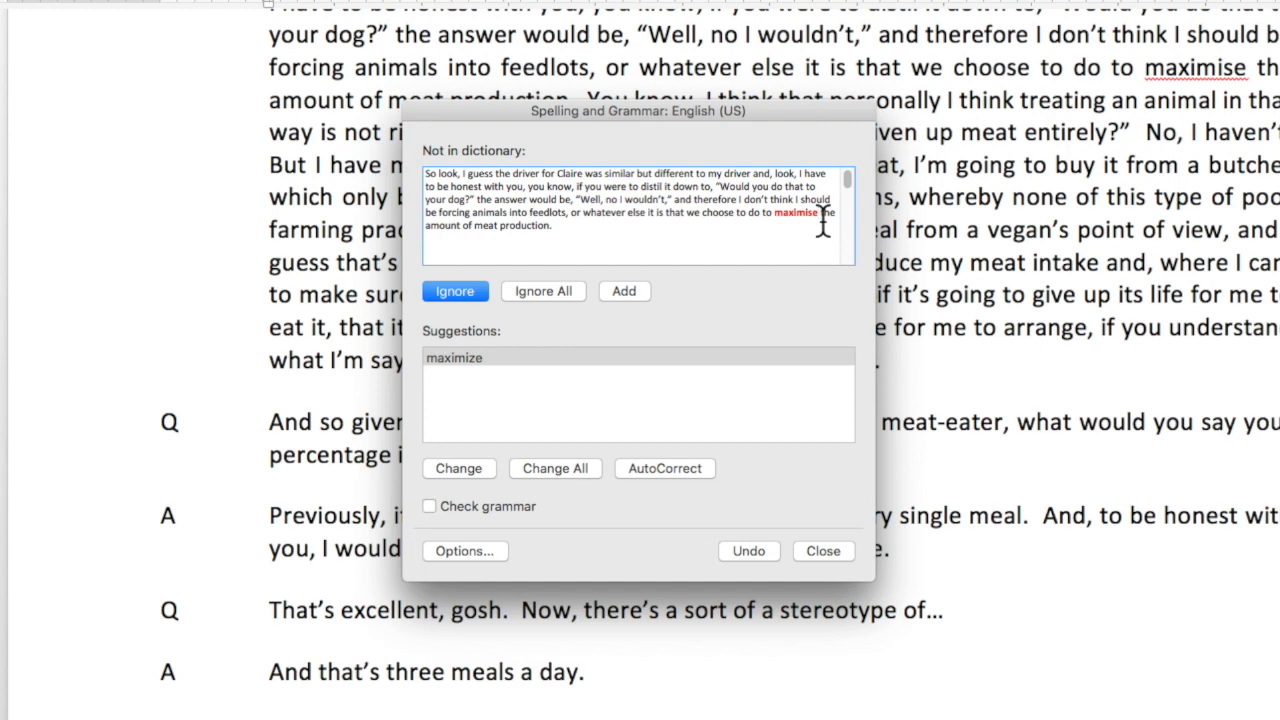
click(454, 474)
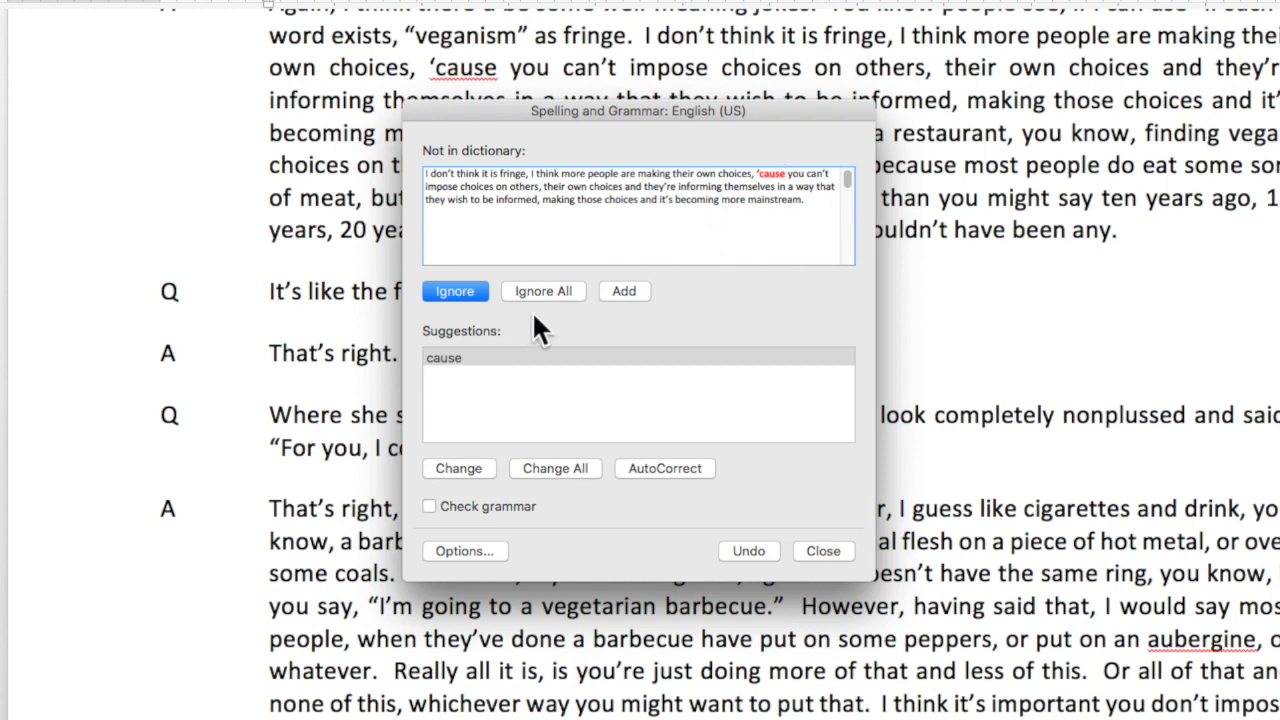
Add "'cause" to the dictionary, ignore "TranscribeRight", and dismiss the completed spelling check.
click(628, 293)
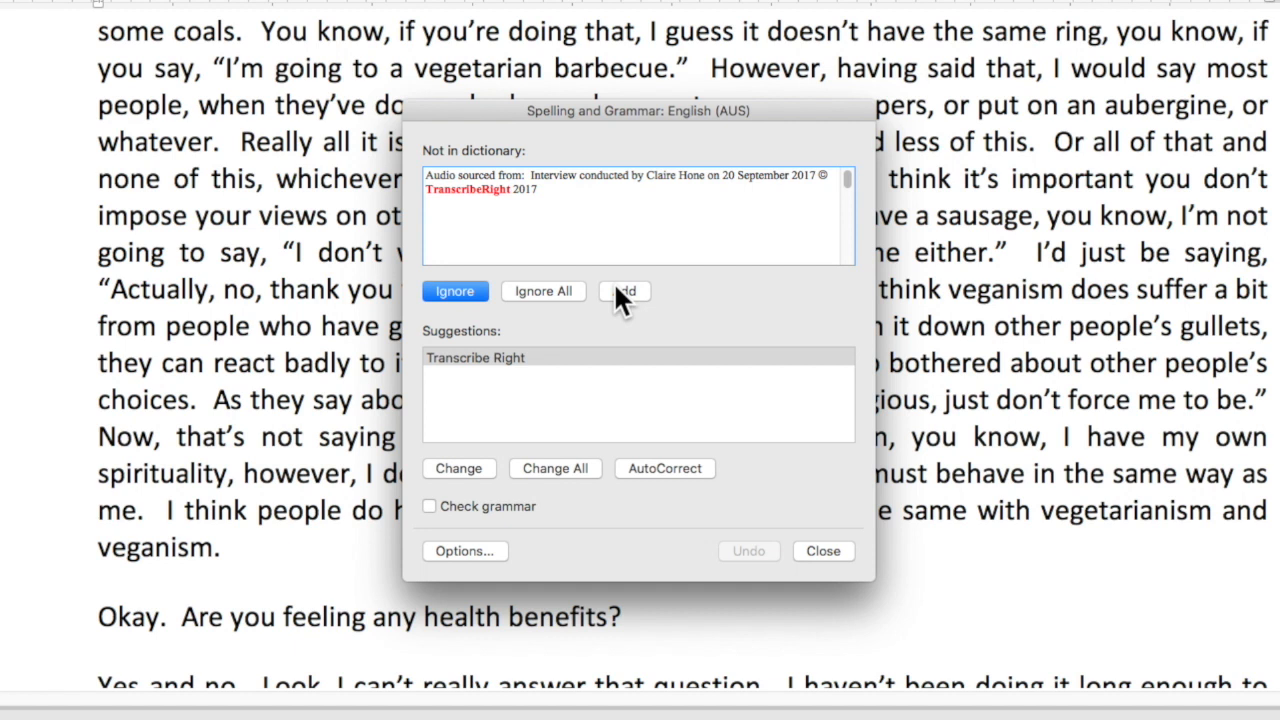
click(446, 289)
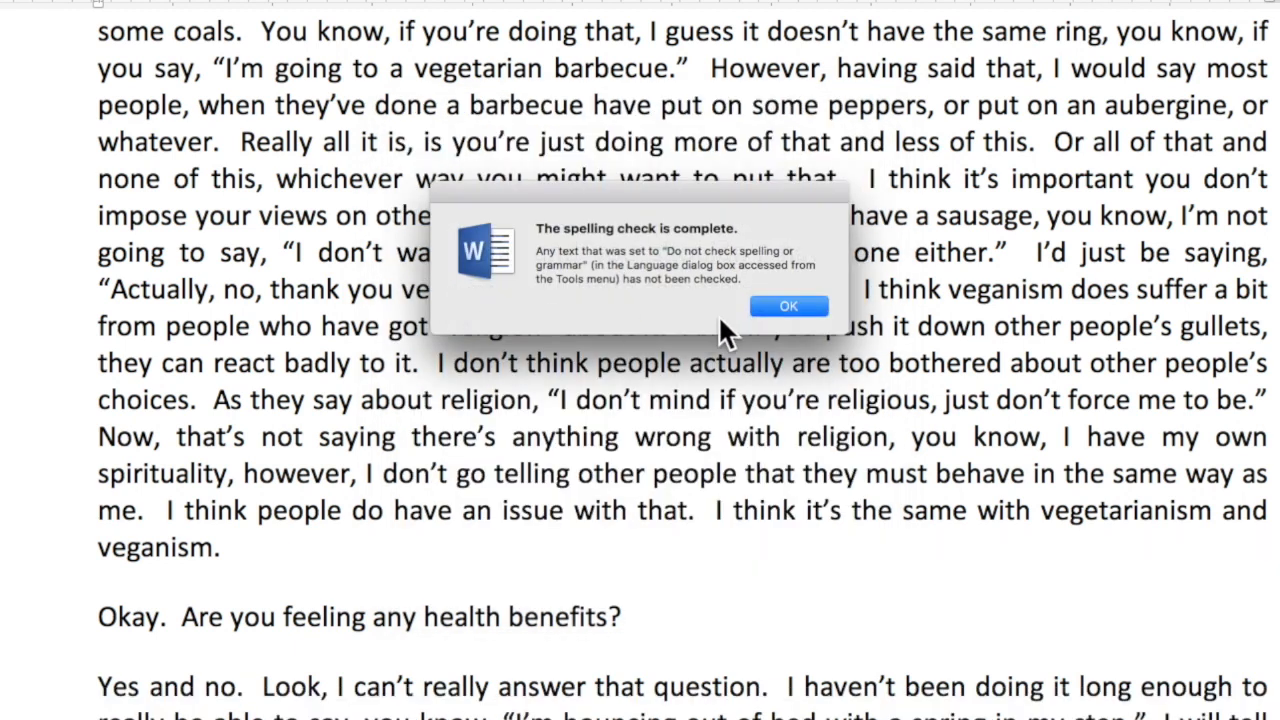
click(803, 305)
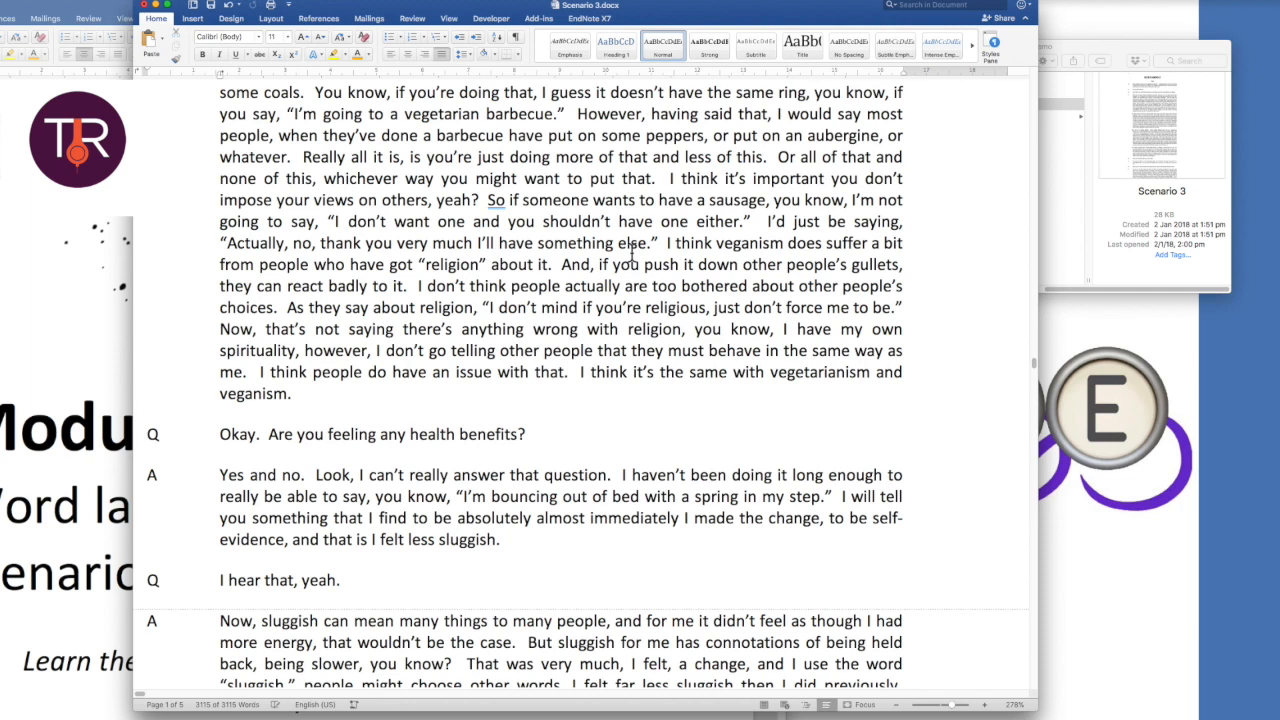
Close the Scenario 3 document.
click(145, 6)
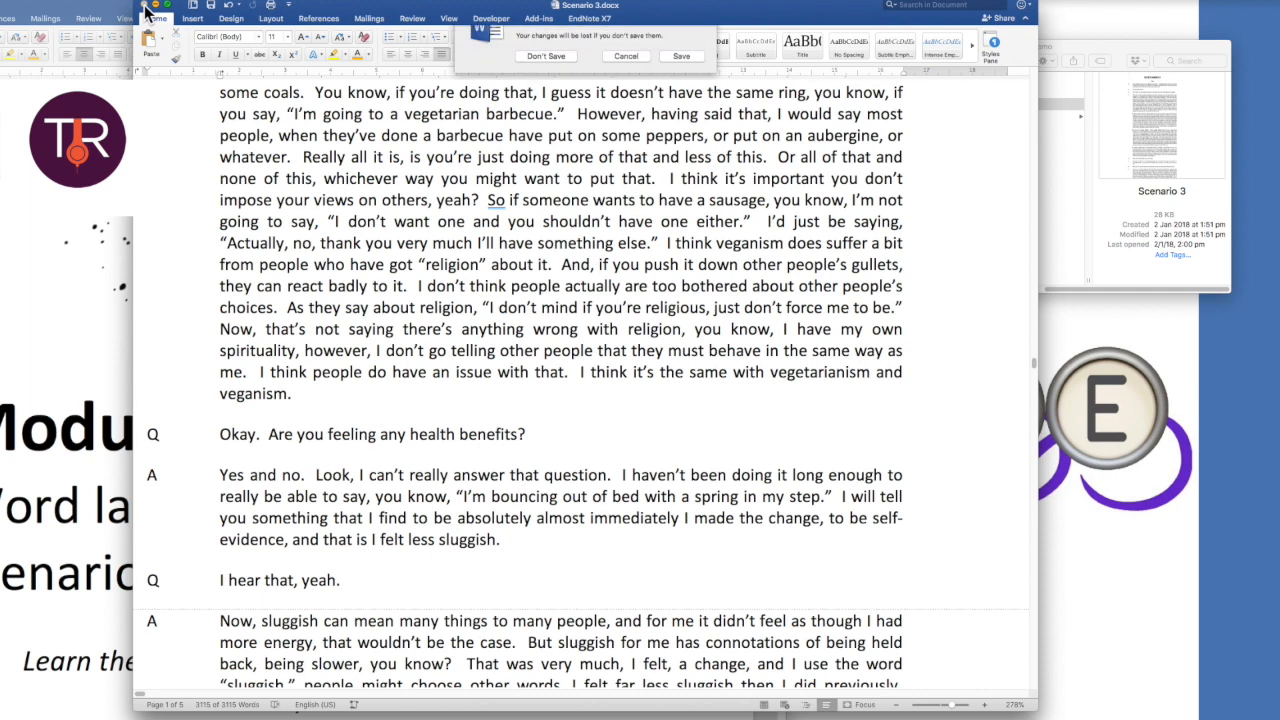